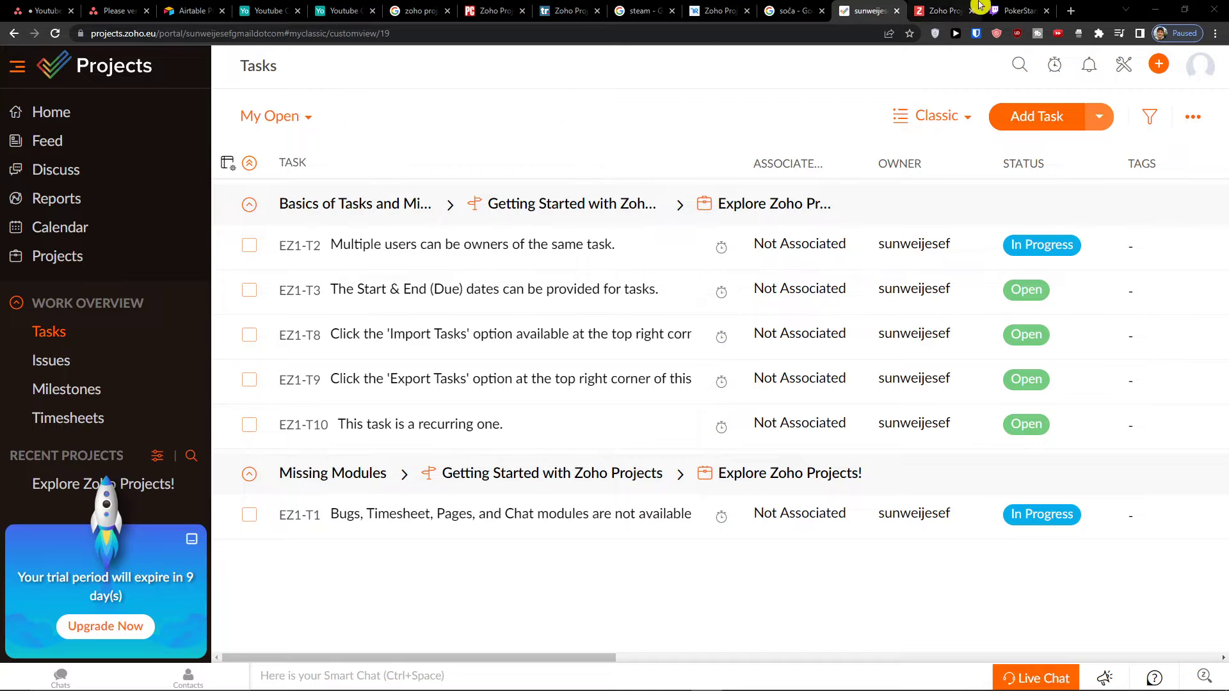
Switch to the Zoho Projects pricing browser tab.
click(941, 11)
Collapse the Next Steps side panel on the pricing page.
scroll(616, 176, up, 3)
scroll(563, 288, down, 3)
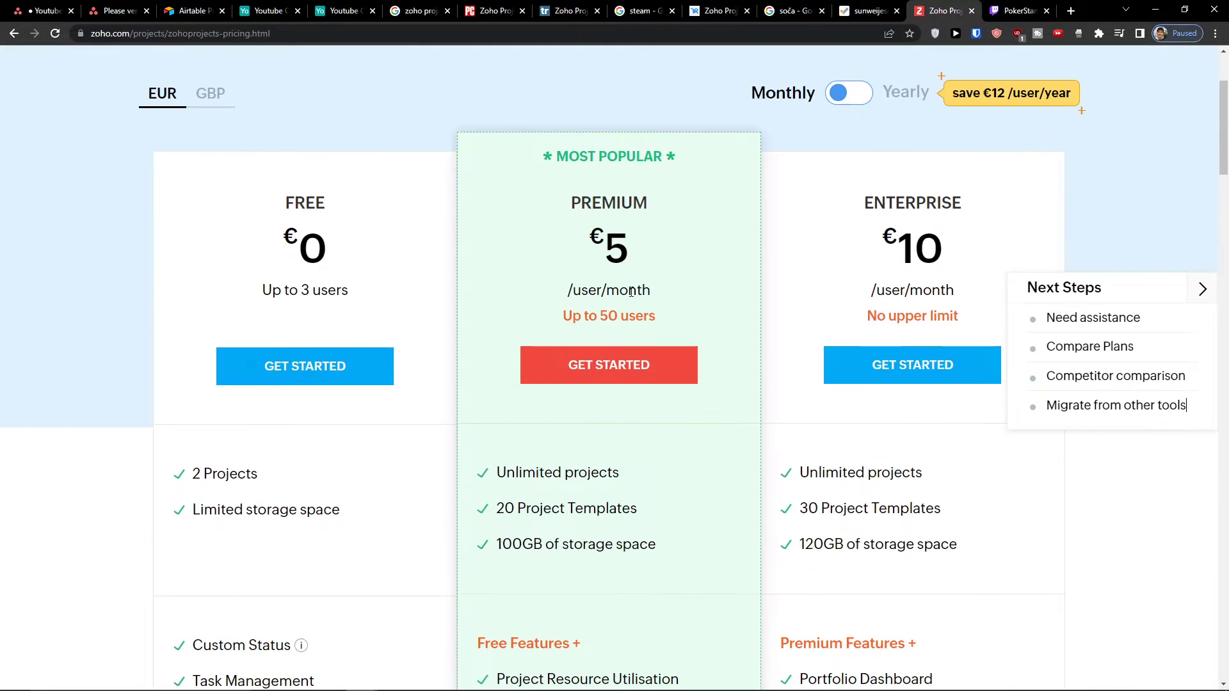
click(1201, 289)
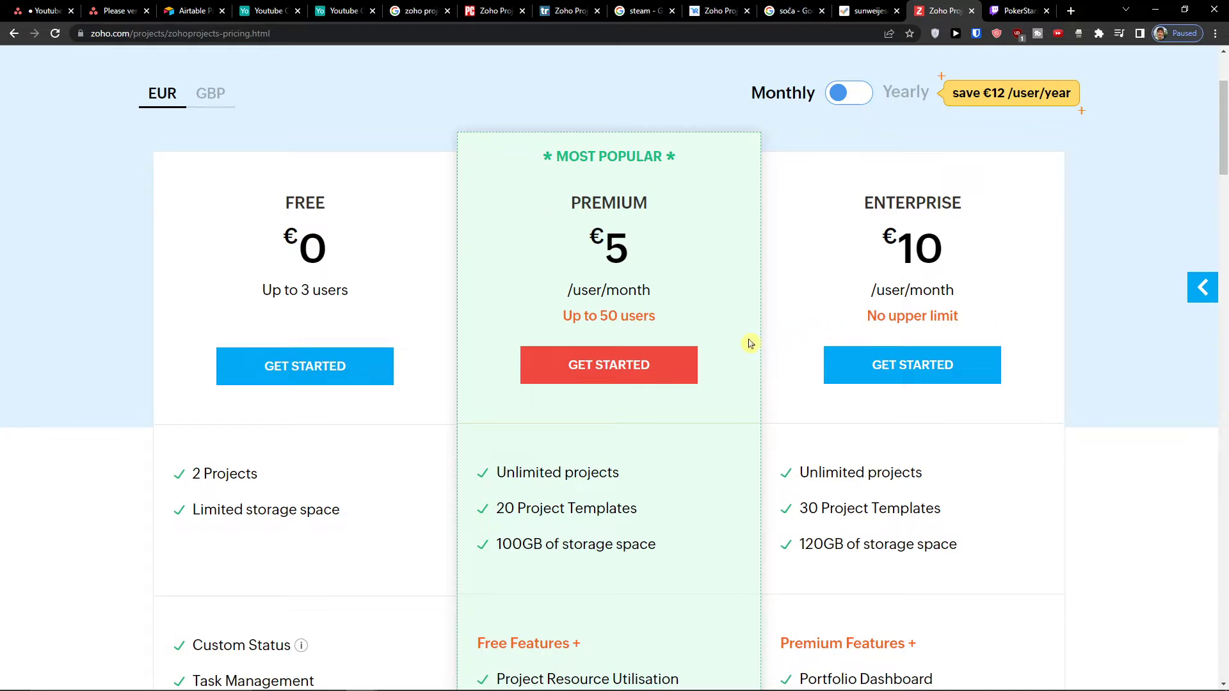
Scroll the plan comparison and highlight the Custom Views and Subtasks feature lines.
scroll(733, 342, down, 2)
scroll(740, 346, up, 3)
scroll(760, 353, down, 4)
scroll(757, 354, up, 1)
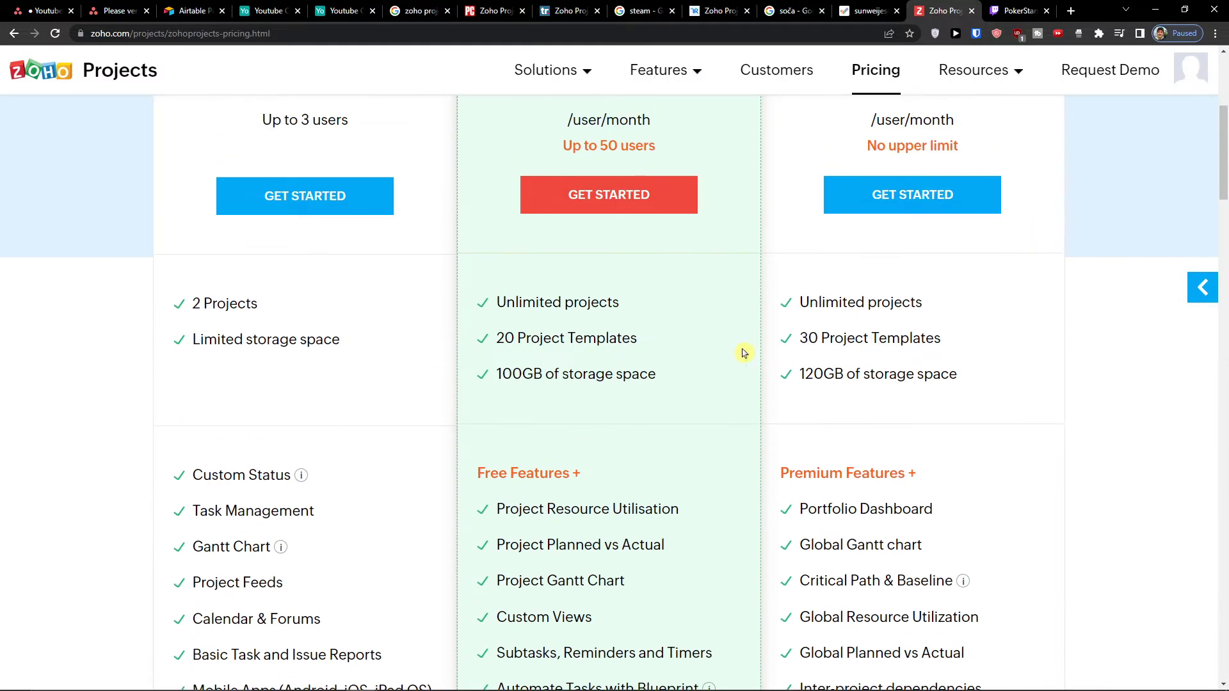
scroll(301, 311, down, 3)
scroll(285, 310, up, 5)
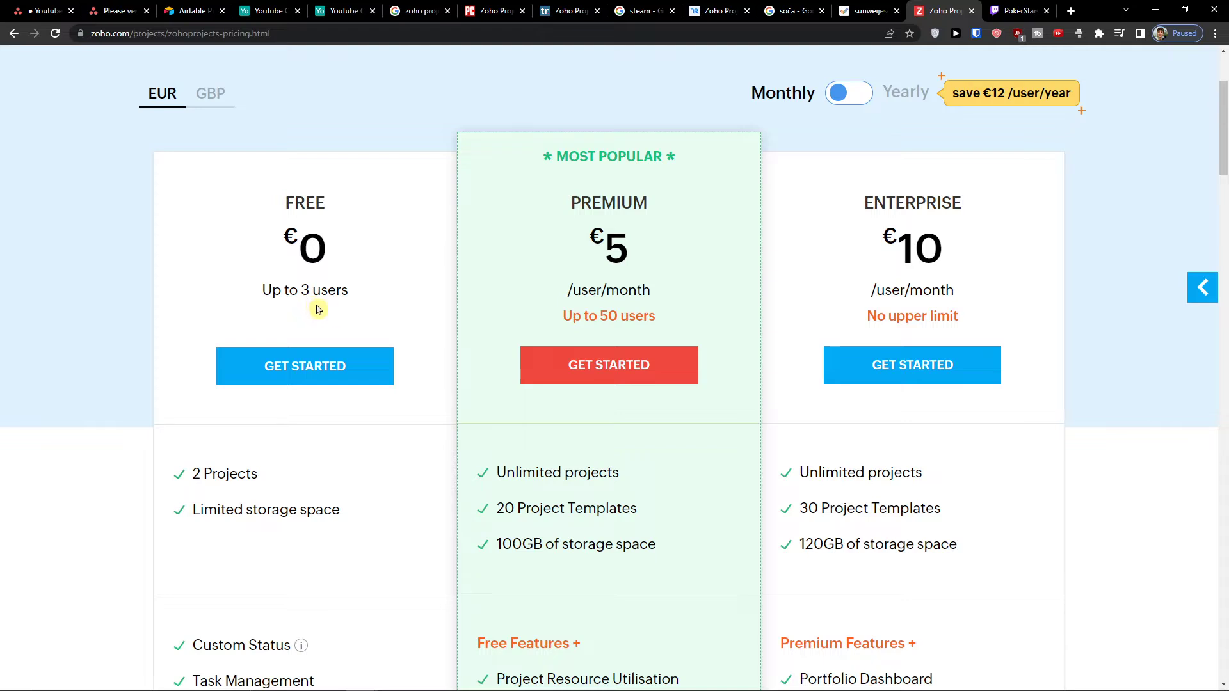
scroll(448, 365, down, 2)
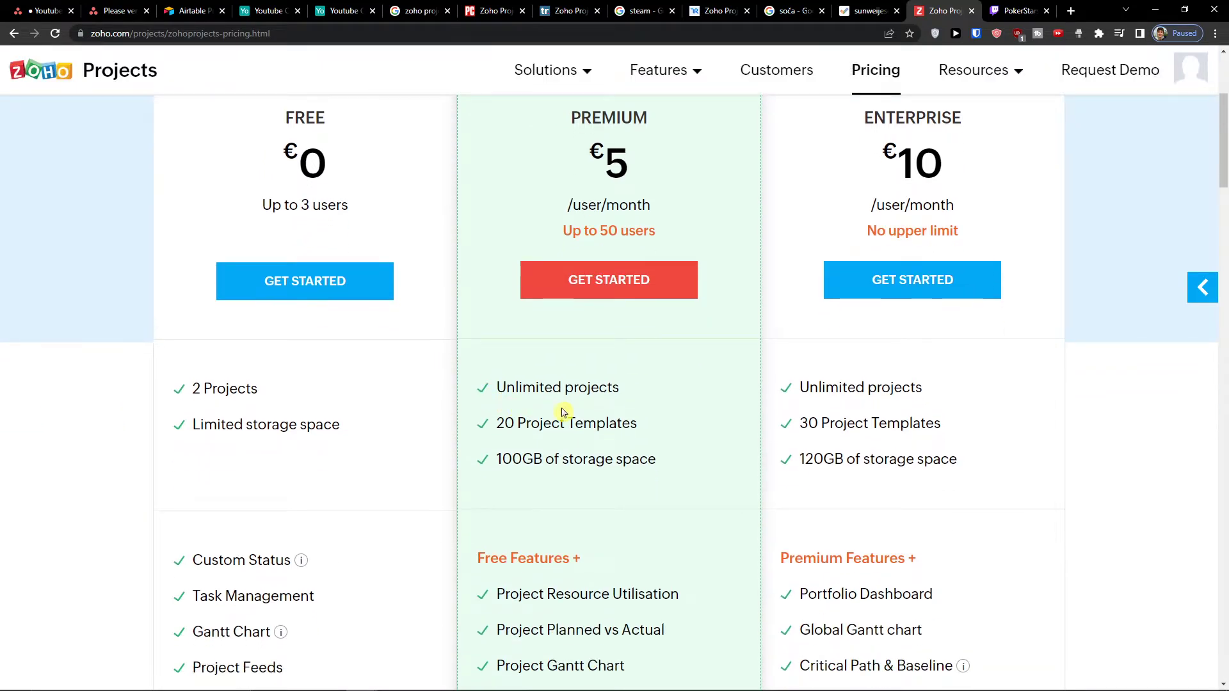
scroll(563, 413, down, 1)
drag(526, 255, 622, 289)
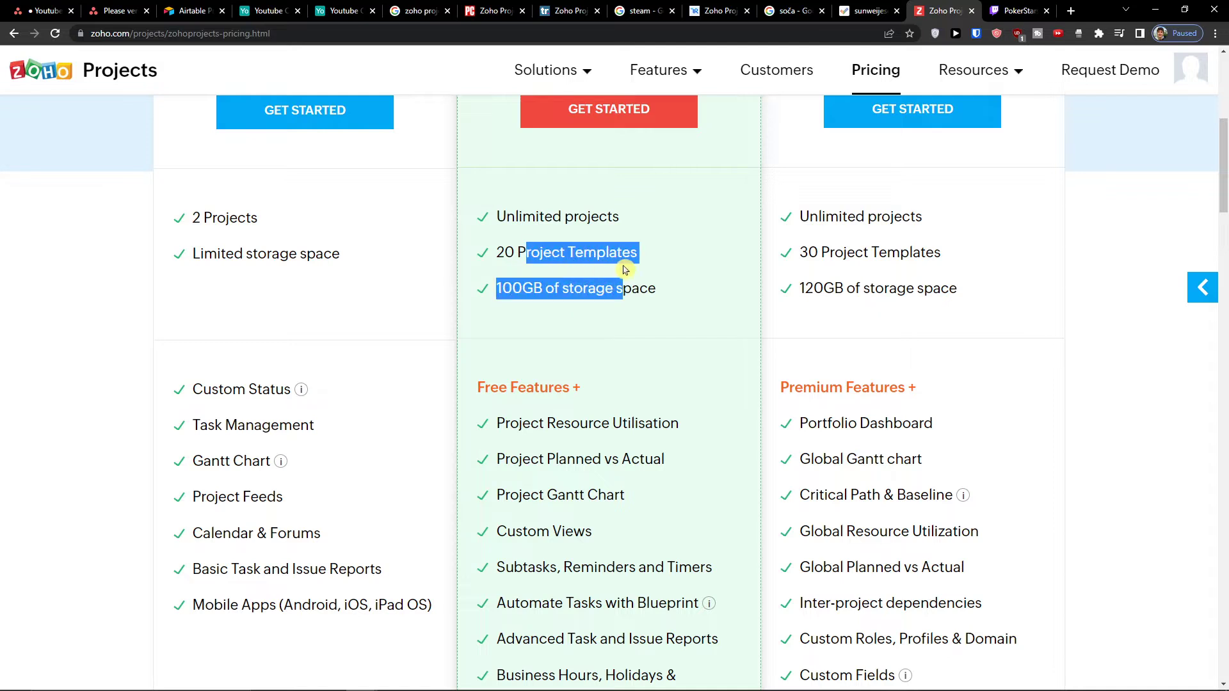
click(593, 363)
scroll(549, 409, down, 2)
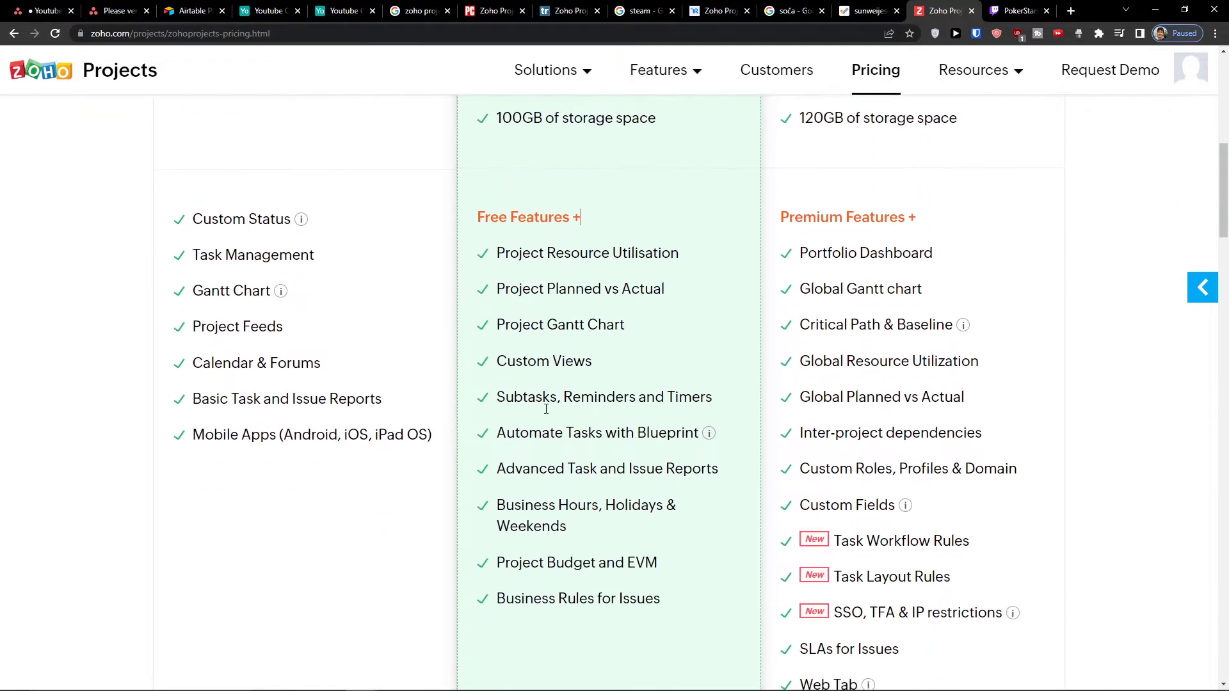
drag(513, 360, 694, 393)
Scroll back through the Free, Premium and Enterprise plans, then return to the Tasks page.
scroll(695, 393, up, 6)
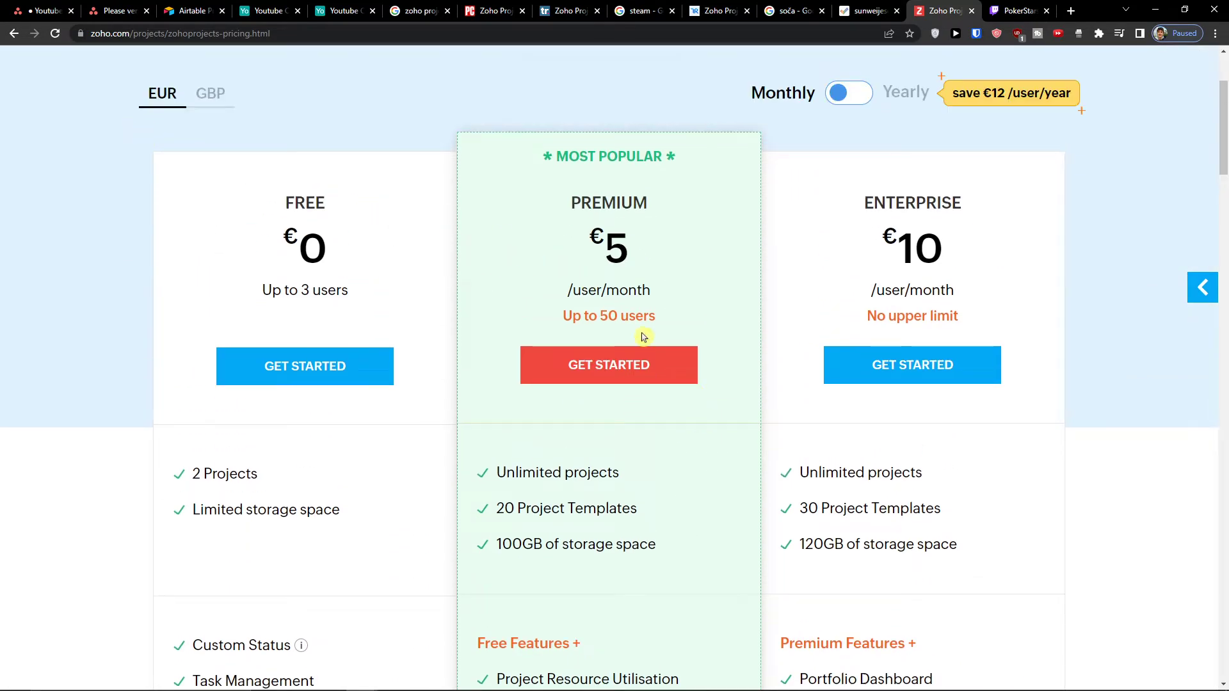
scroll(628, 356, down, 6)
scroll(621, 357, up, 8)
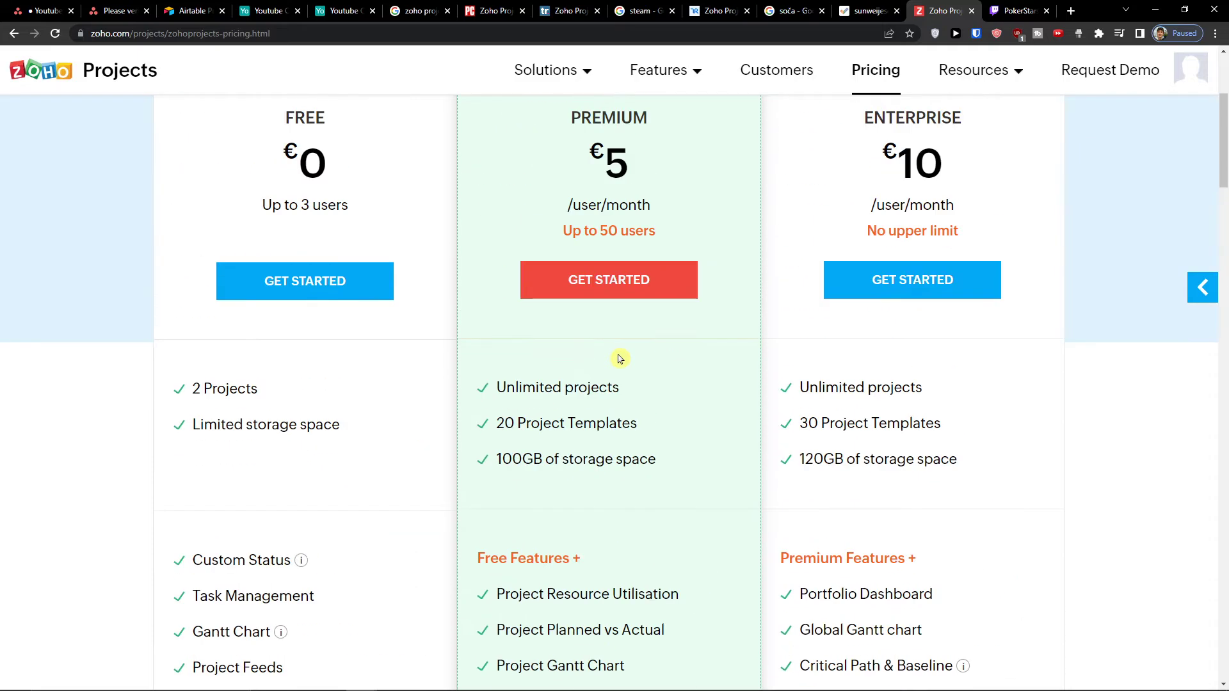
scroll(621, 351, down, 8)
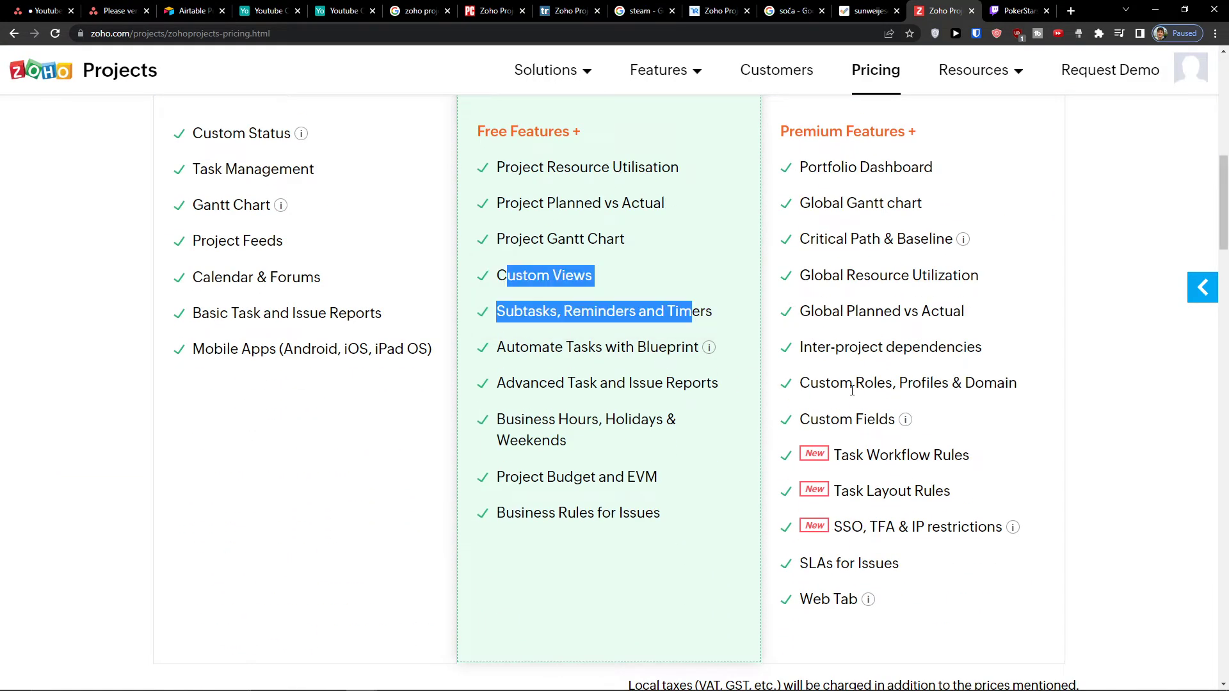
scroll(866, 397, up, 1)
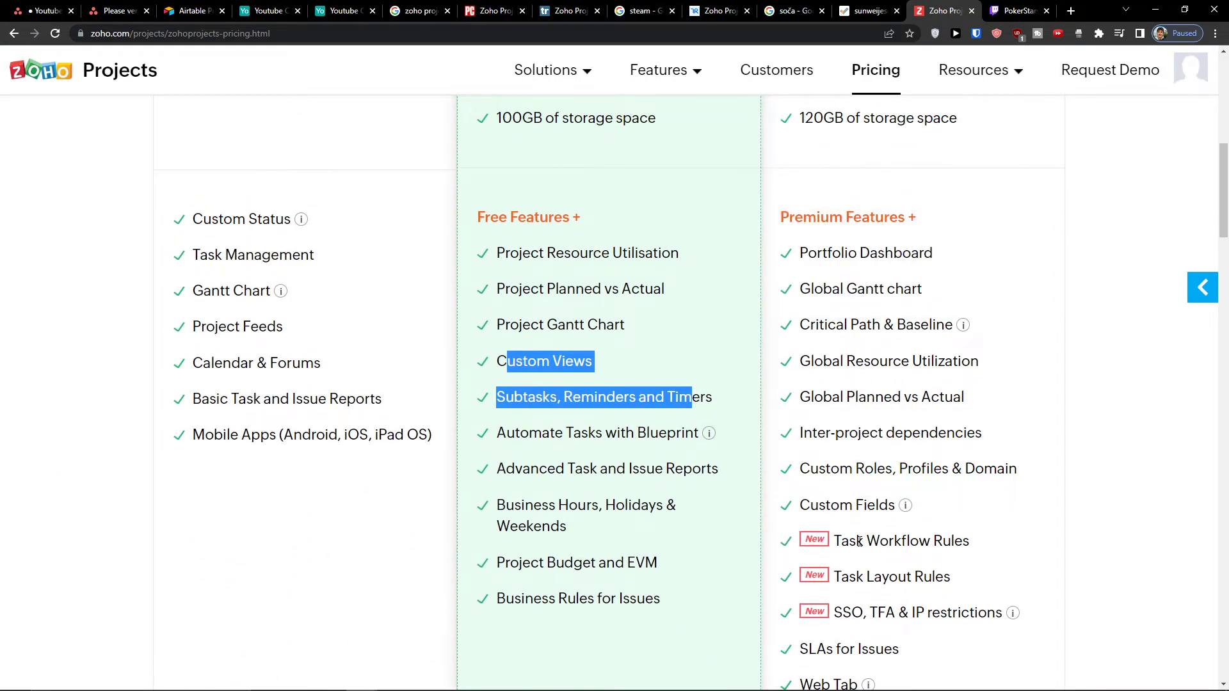
scroll(872, 423, down, 1)
mouse_move(904, 420)
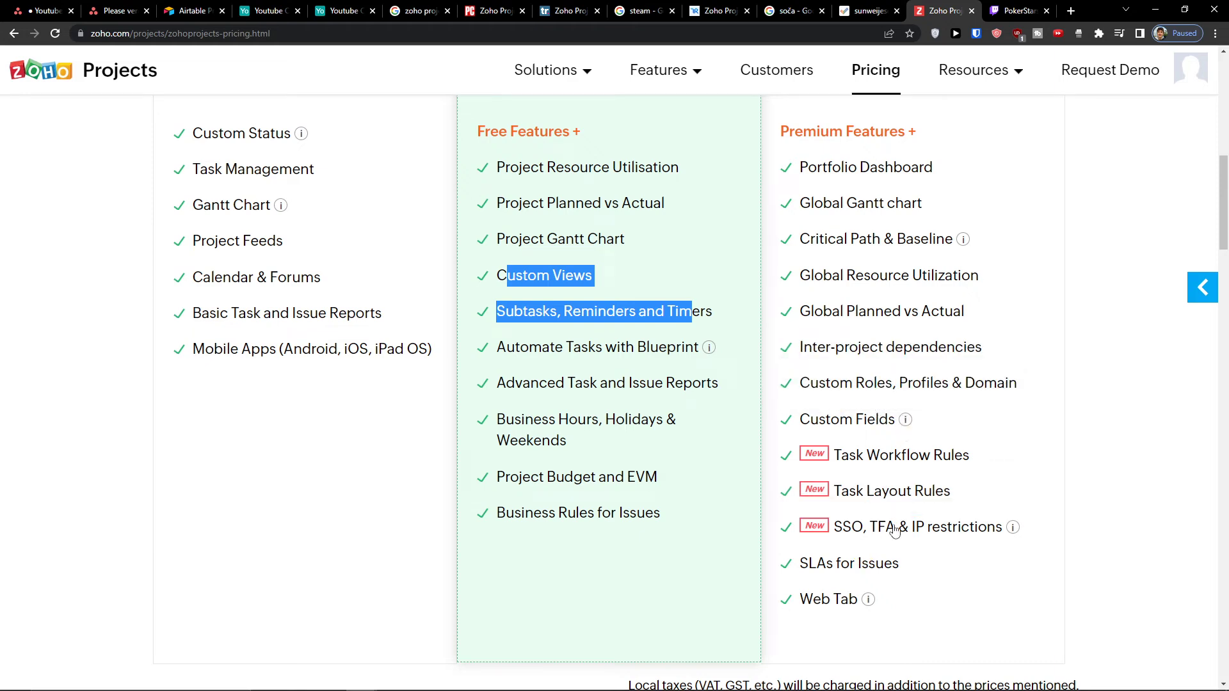
scroll(904, 593, up, 2)
scroll(904, 593, up, 4)
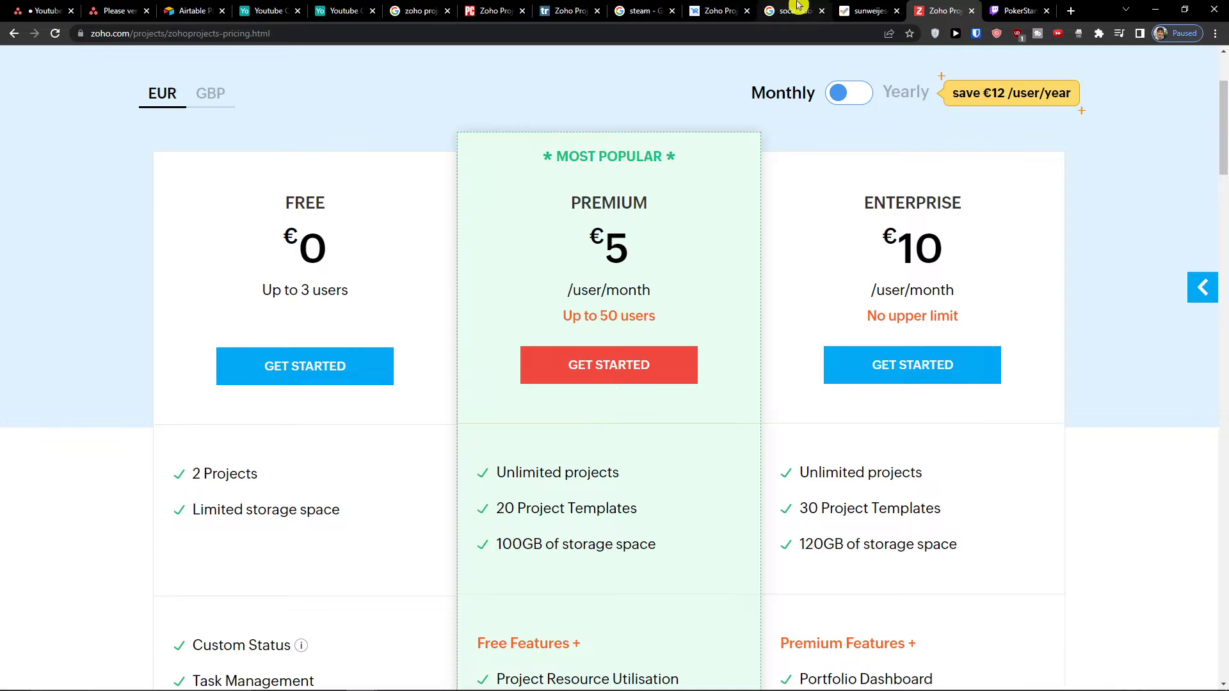
click(858, 6)
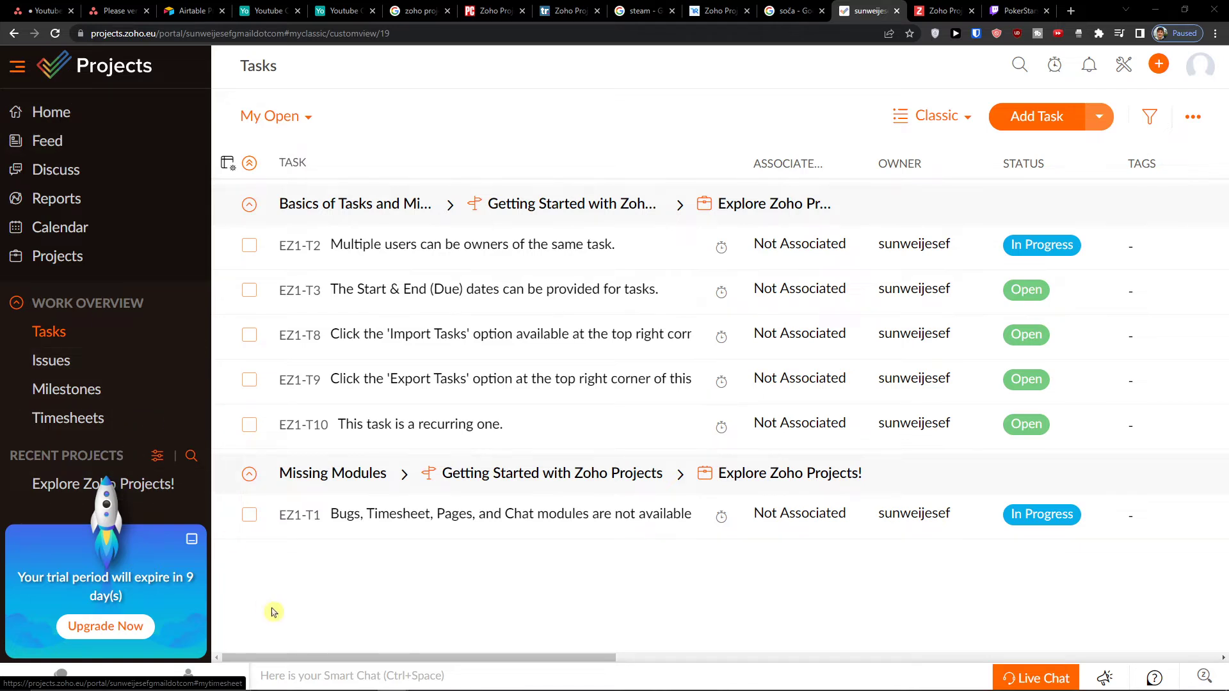
Shrink the trial-expiry banner and toggle the Work Overview section.
click(193, 542)
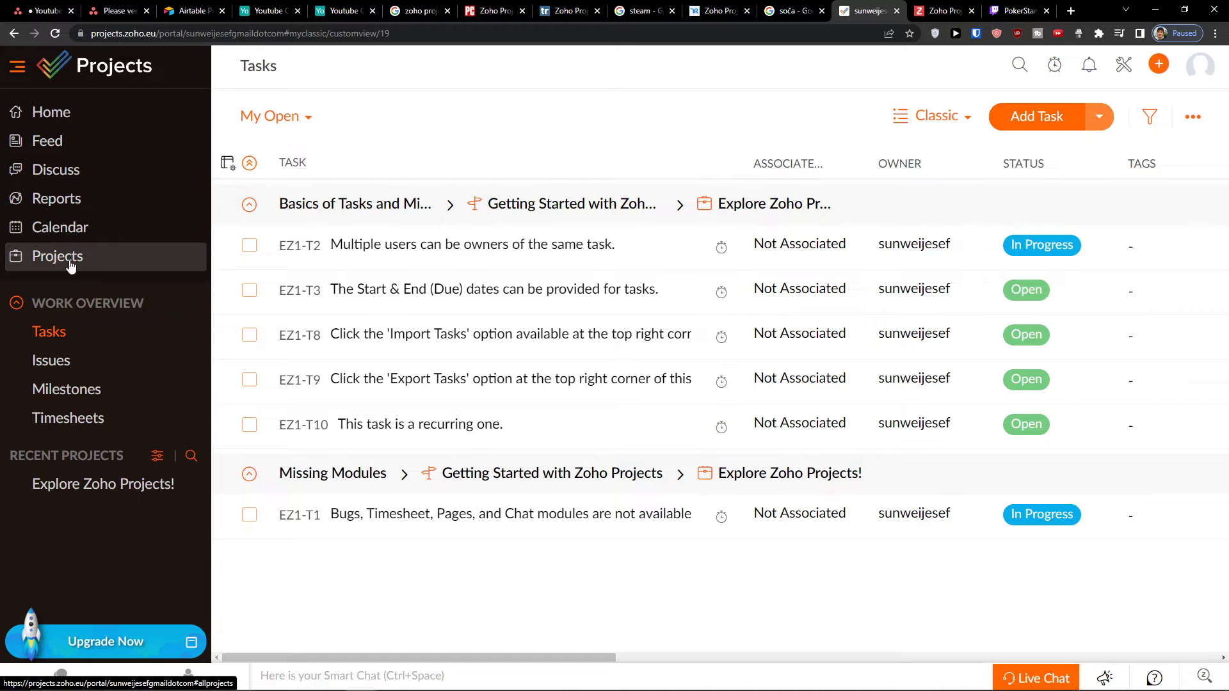
click(17, 305)
click(17, 305)
Browse the Issues, Milestones and Timesheets lists, then go back to Tasks.
click(47, 362)
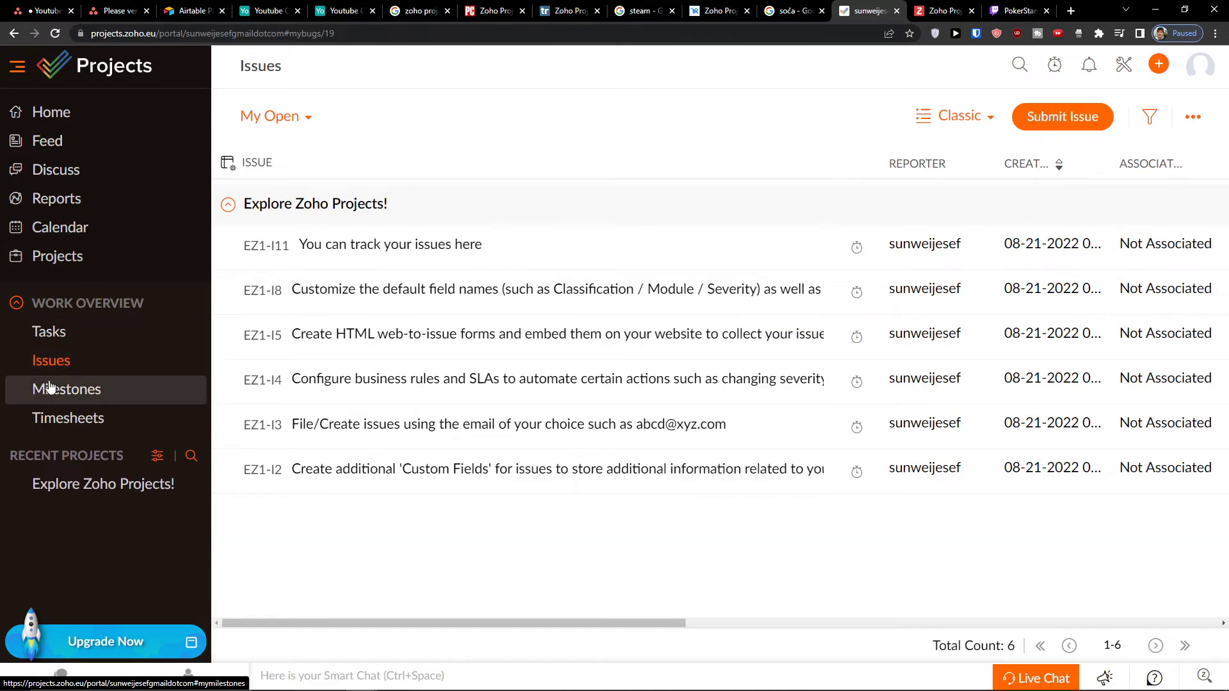
click(52, 394)
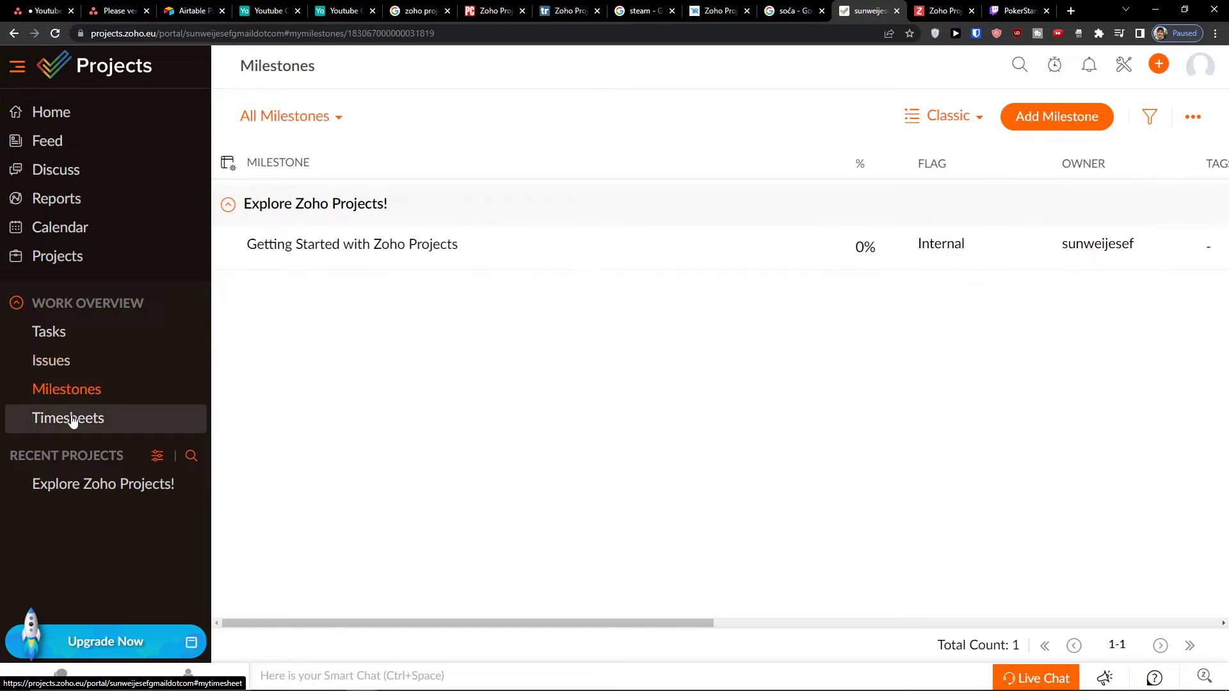
click(73, 420)
click(86, 339)
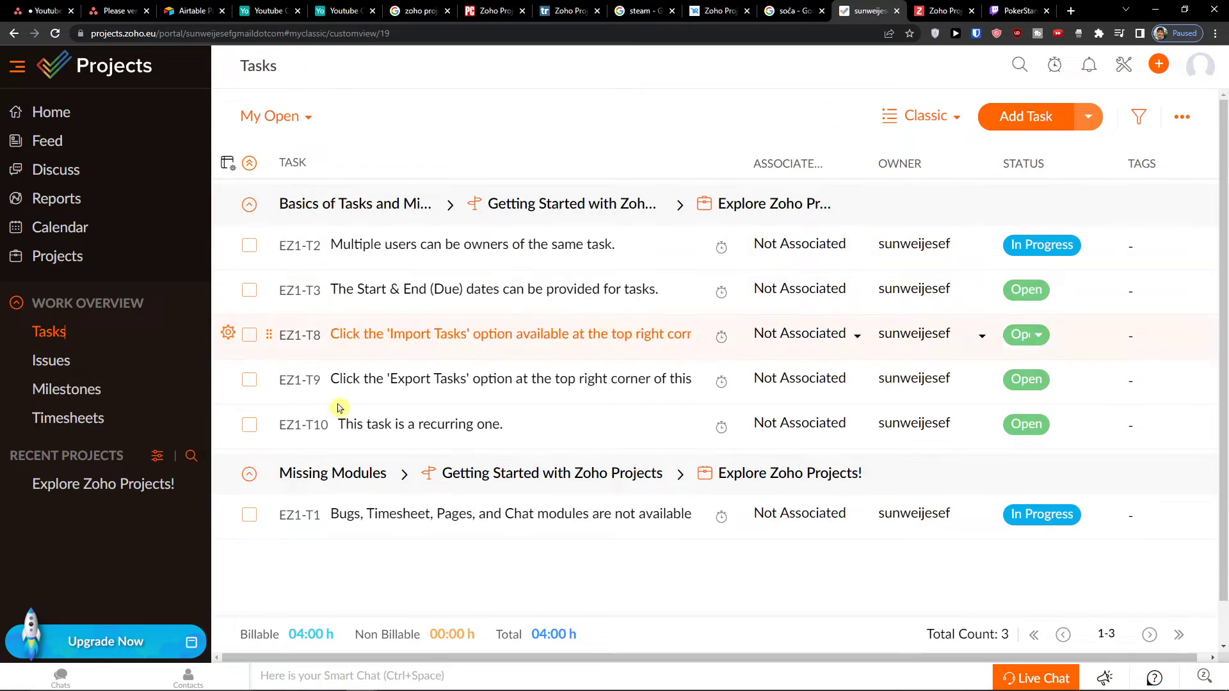
Open the full Projects list and start a new project.
click(154, 459)
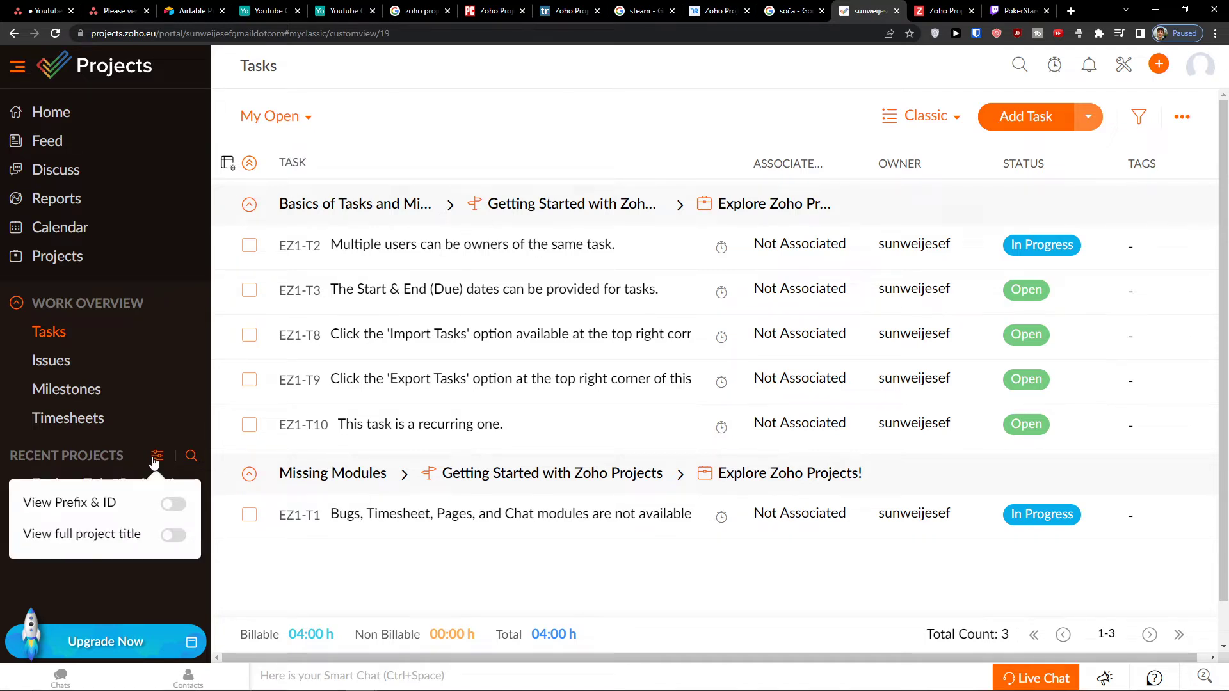
click(75, 255)
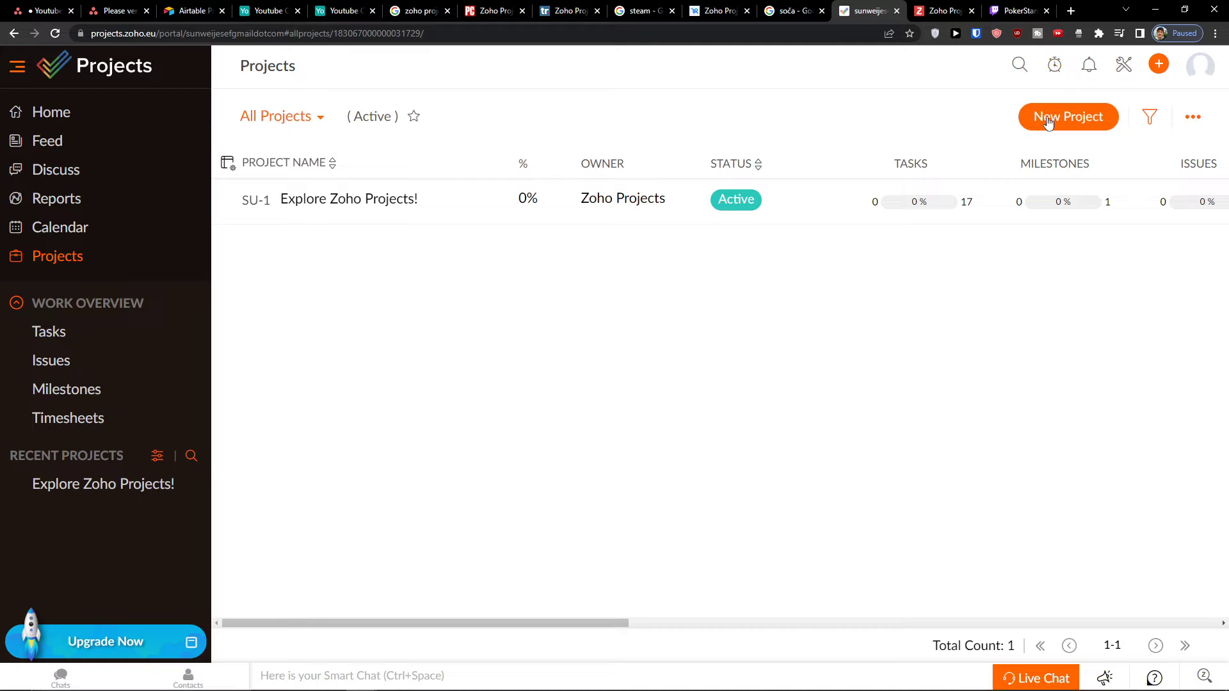
click(1047, 122)
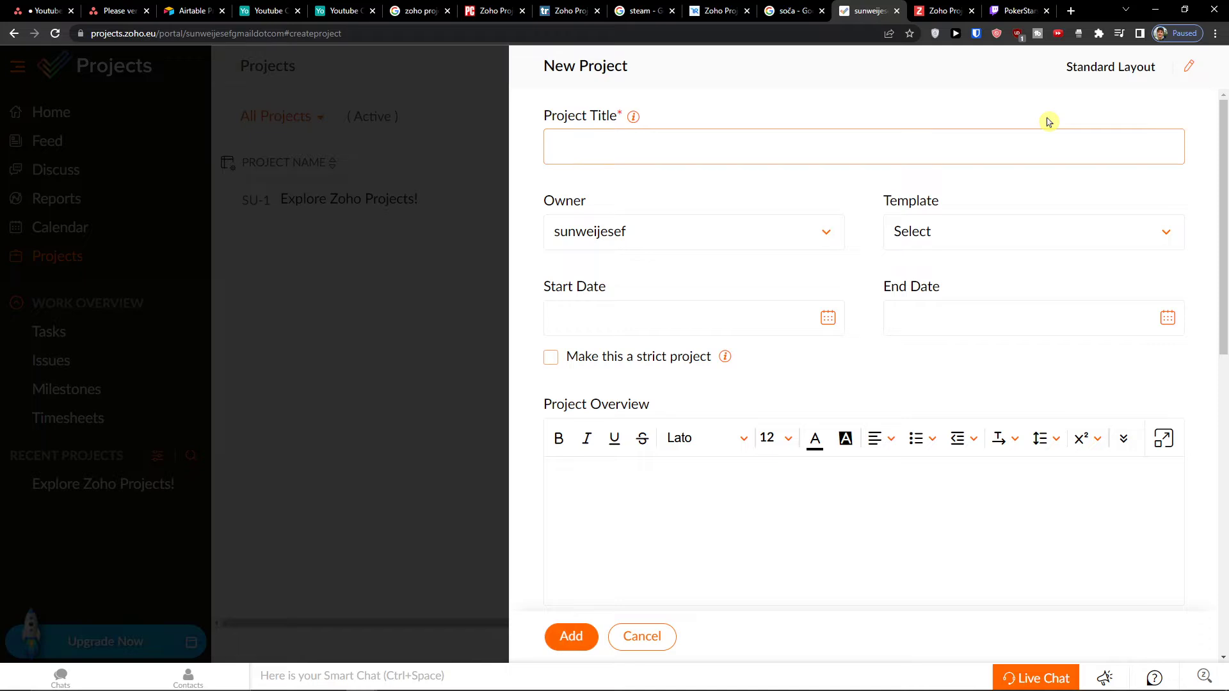
Name the new project 'Youtube Channel', leaving the template unset.
text(Youtube Channel)
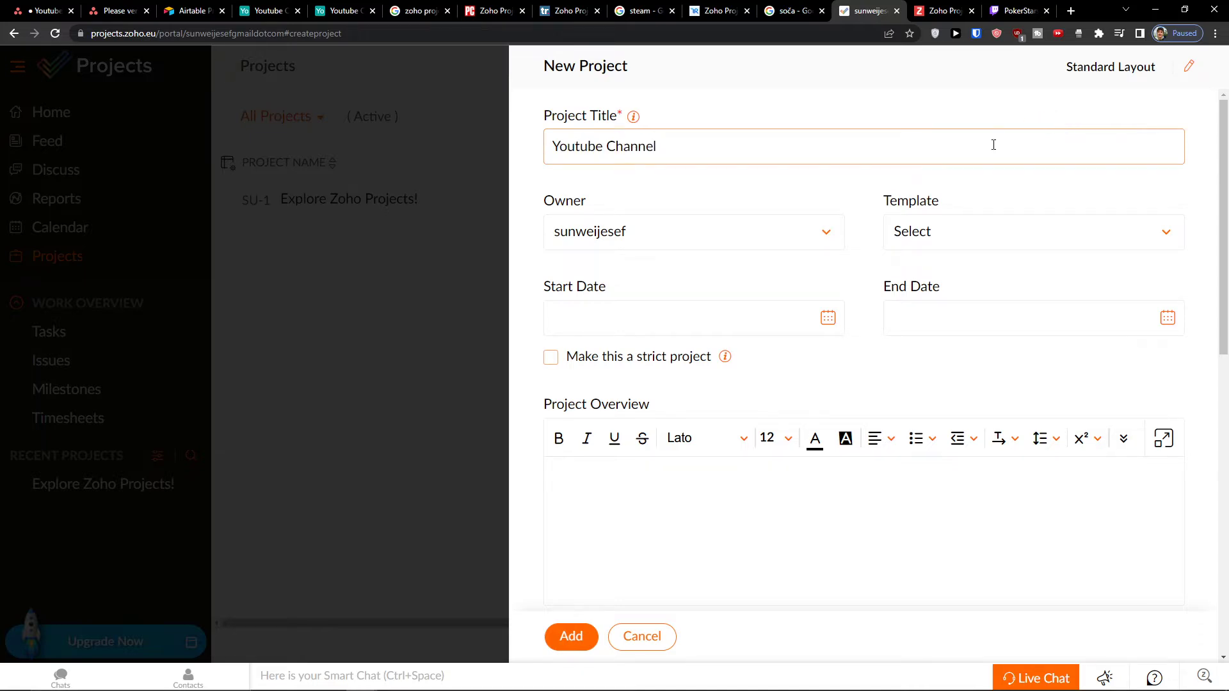
click(983, 222)
click(984, 223)
Set the project to run from 08-21-2022 to 08-31-2022.
click(661, 334)
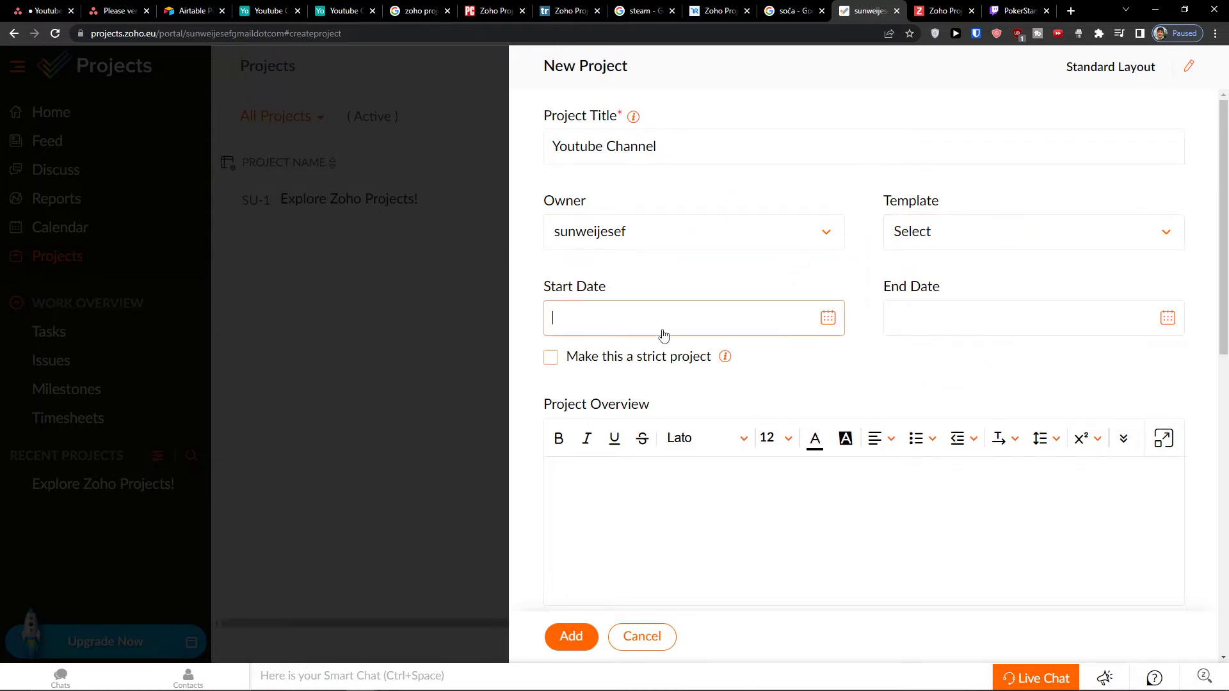
click(571, 498)
click(962, 323)
click(1011, 515)
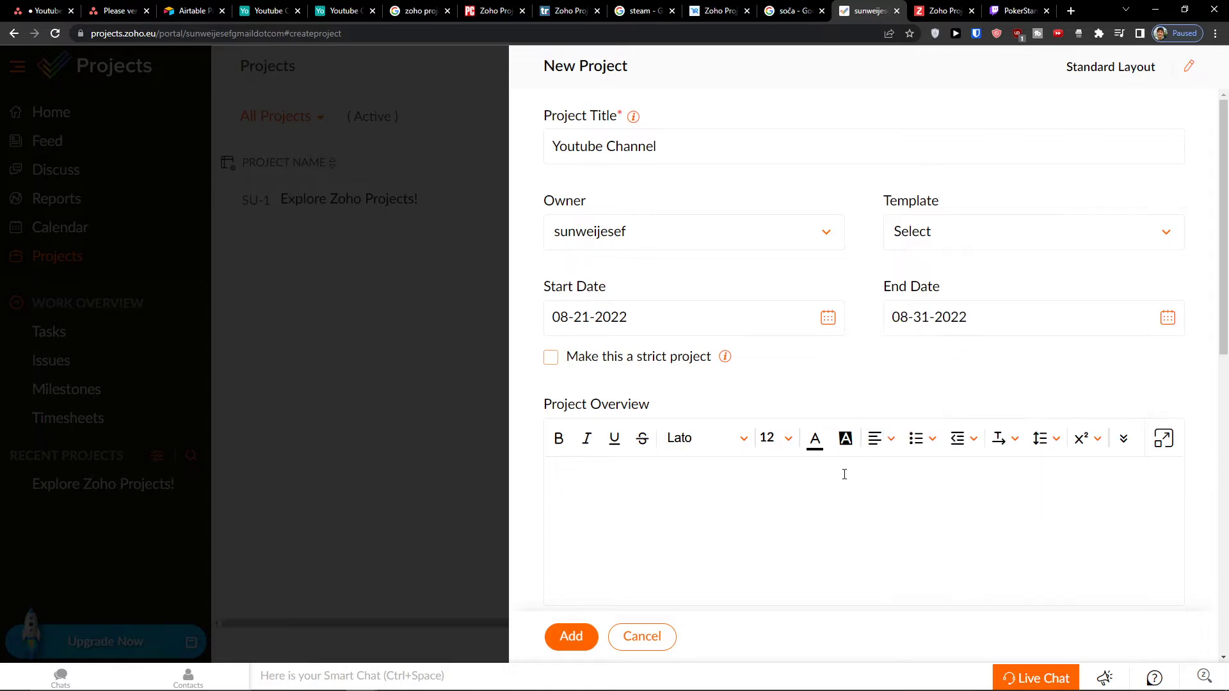
Create the Youtube Channel project and start a new task on its board.
scroll(845, 472, down, 7)
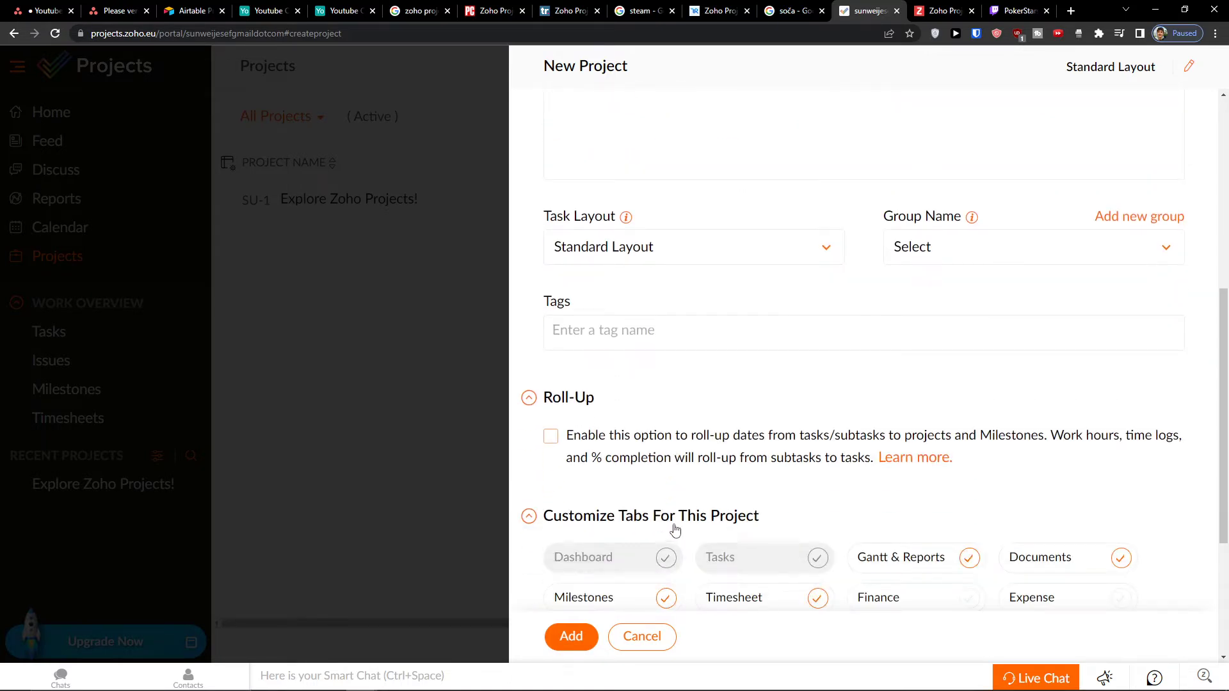
scroll(675, 529, down, 3)
scroll(695, 525, down, 2)
click(572, 636)
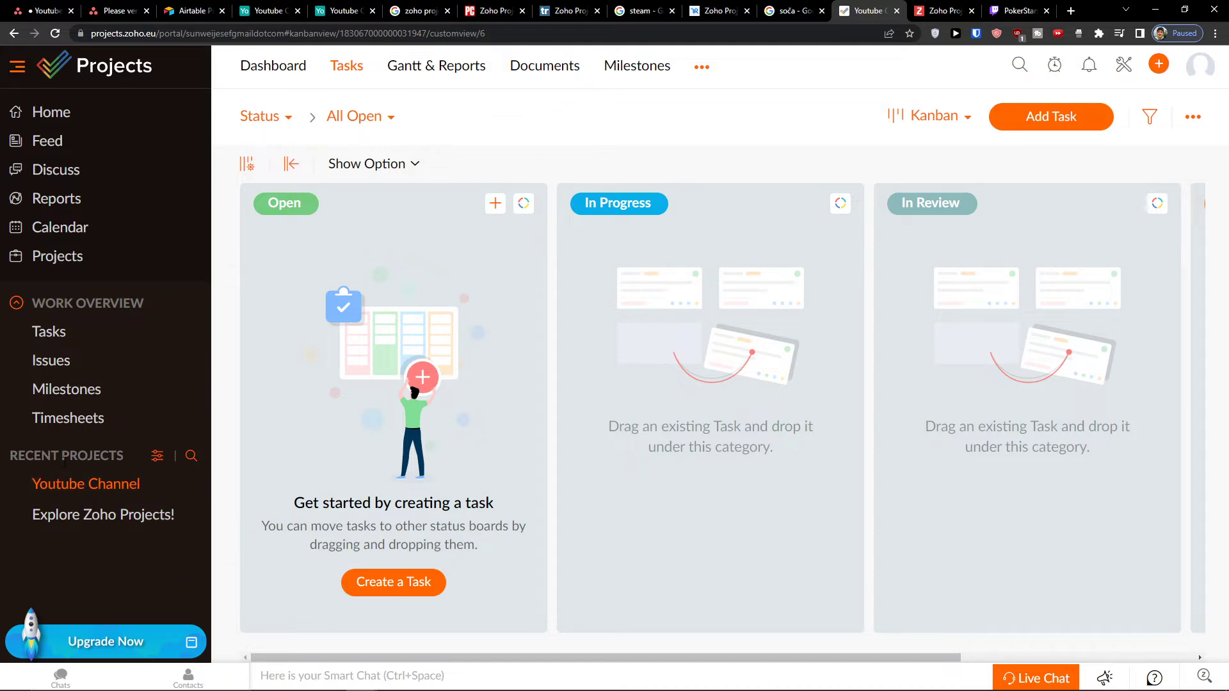
click(387, 584)
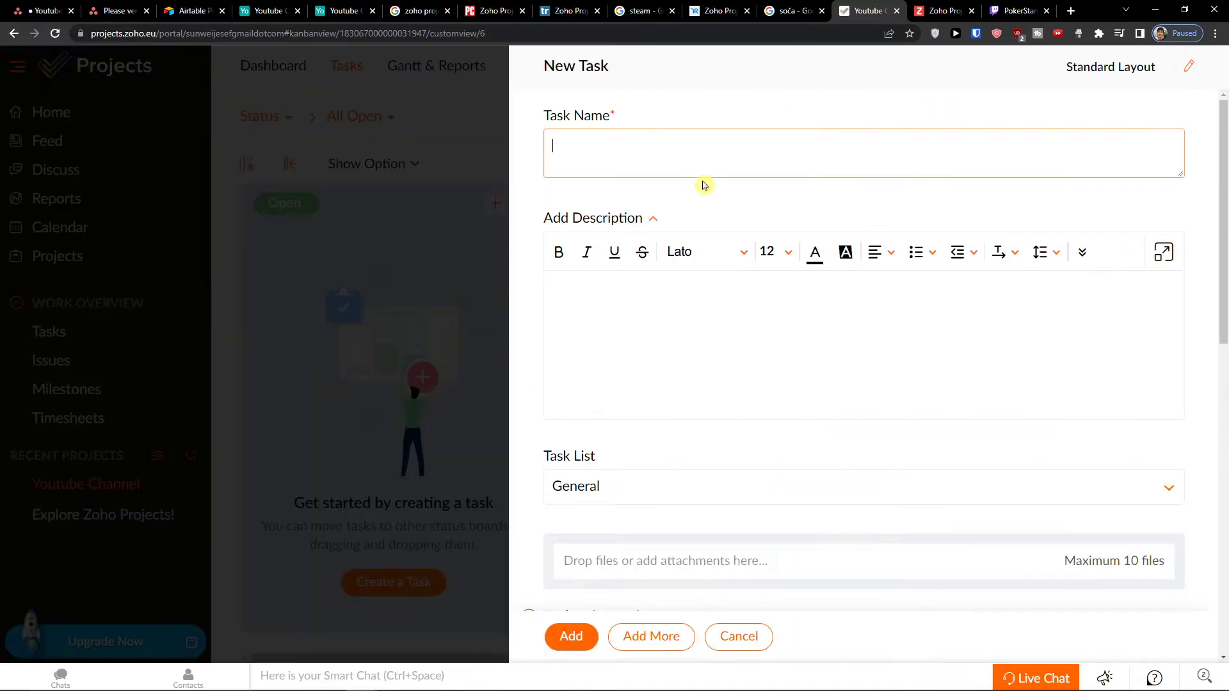
Add task 'Youtube marketing video' to the General list and close its details.
text(Youtube marketing video)
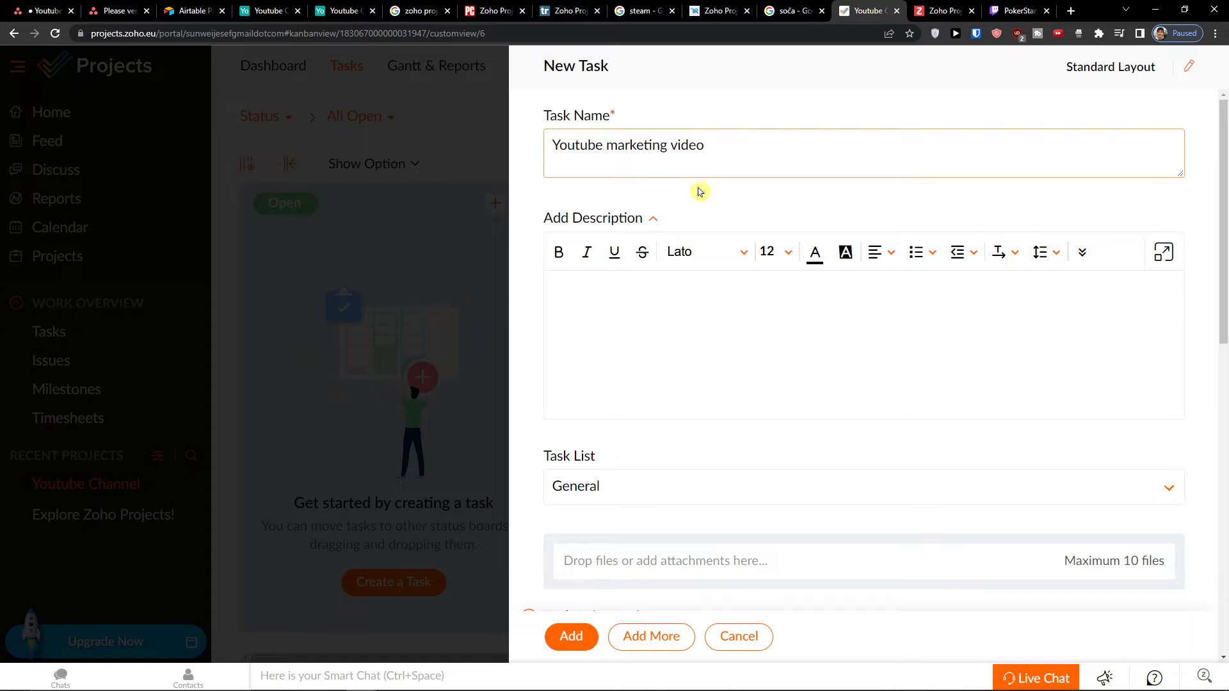
scroll(655, 277, down, 3)
scroll(653, 280, down, 5)
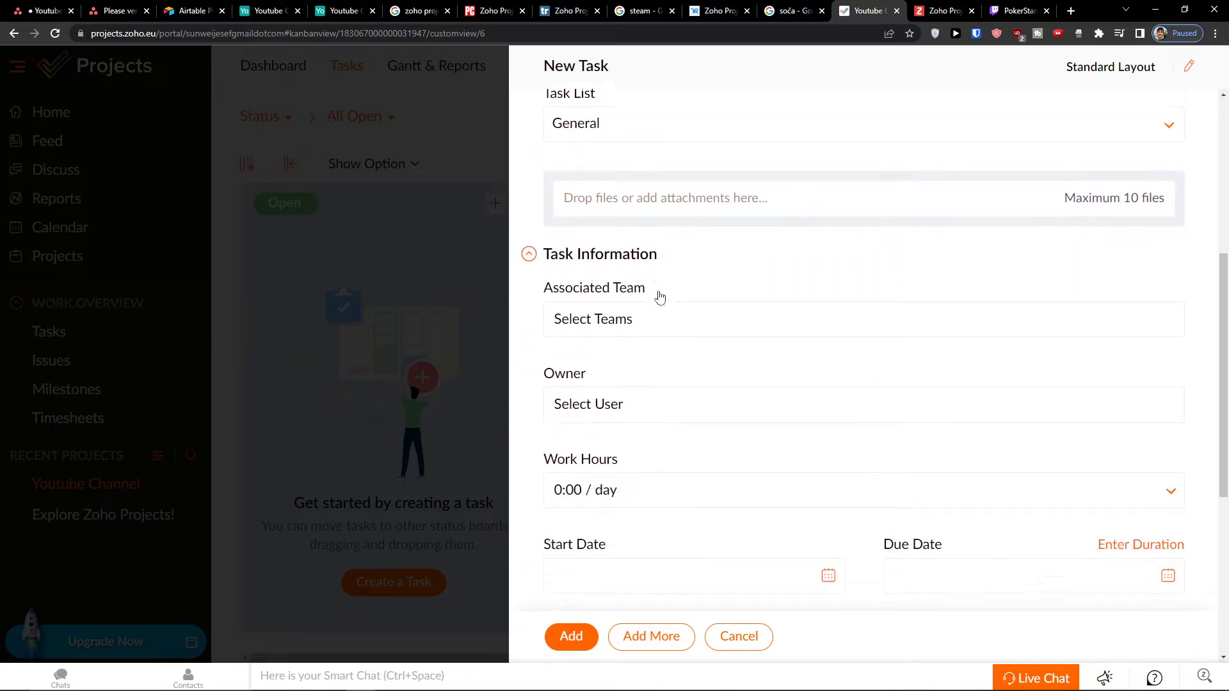
scroll(657, 294, down, 2)
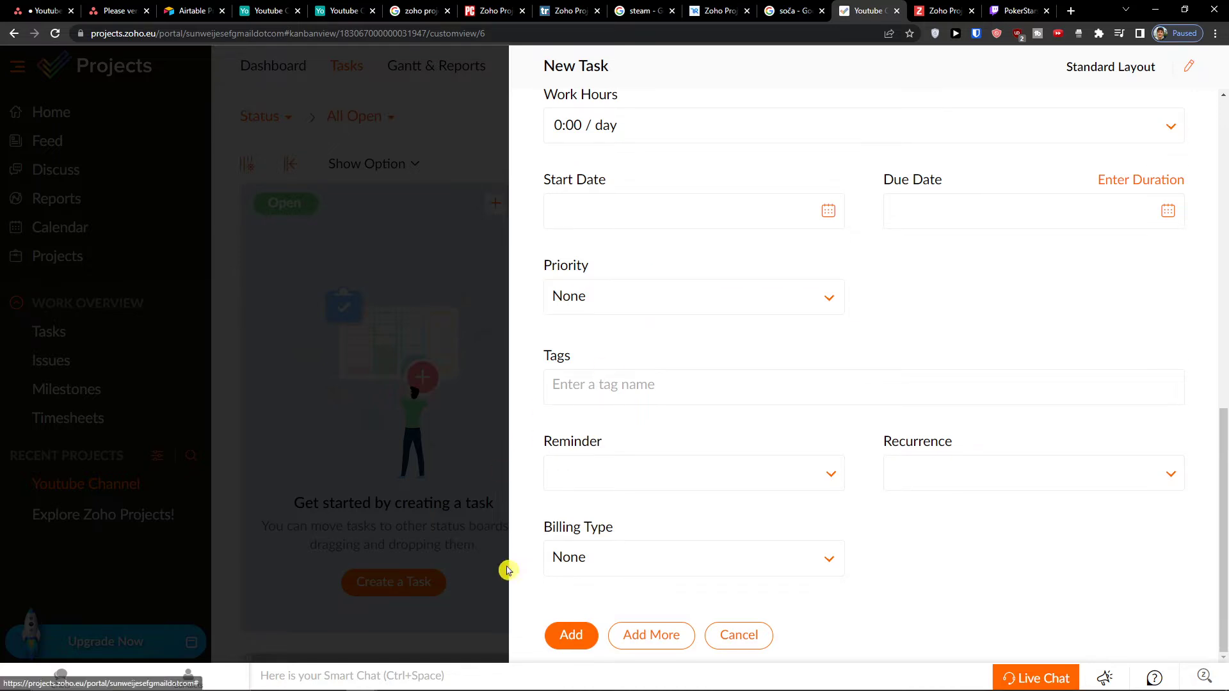
click(570, 635)
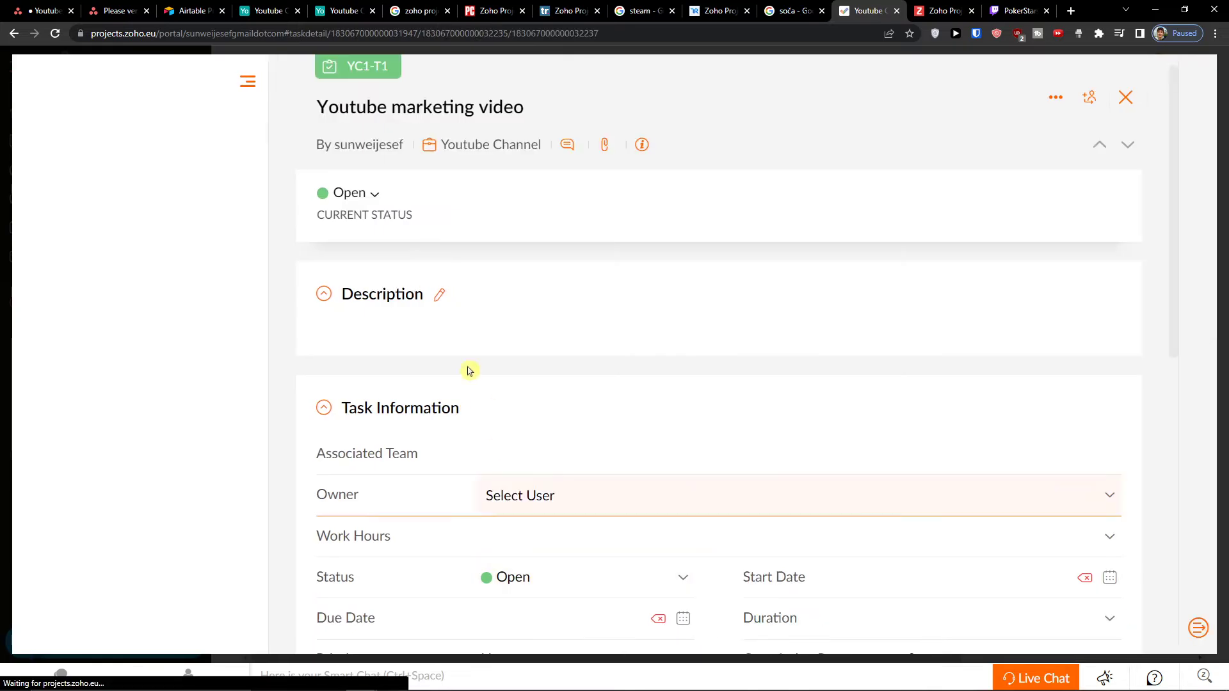
click(1124, 98)
Switch the task view from Kanban through Classic to the Plain list.
drag(453, 292, 416, 298)
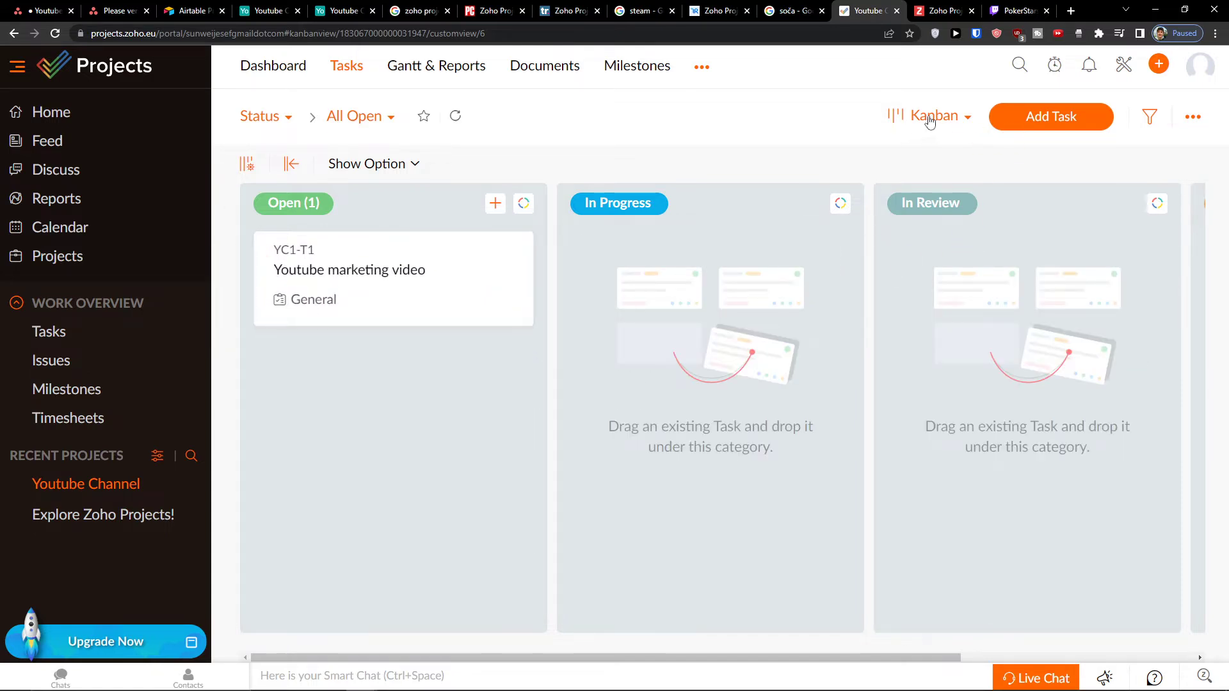
click(950, 119)
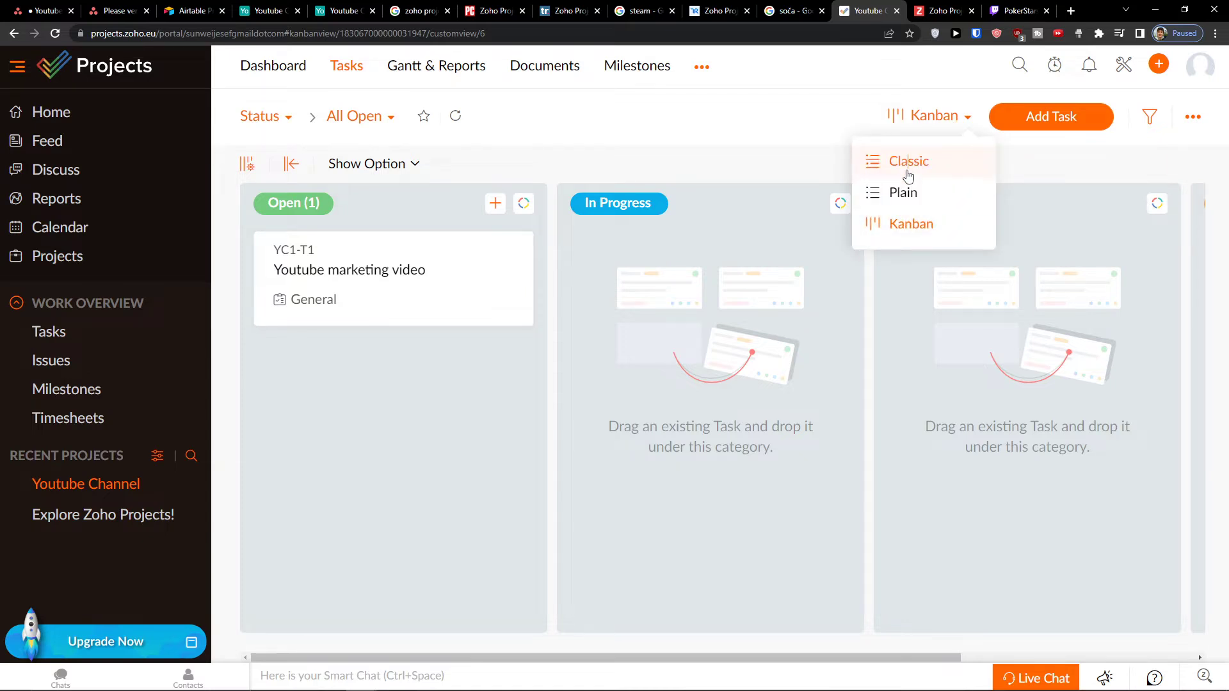
click(907, 161)
mouse_move(554, 658)
mouse_down()
mouse_move(1159, 658)
mouse_move(554, 659)
mouse_up()
click(936, 119)
click(914, 192)
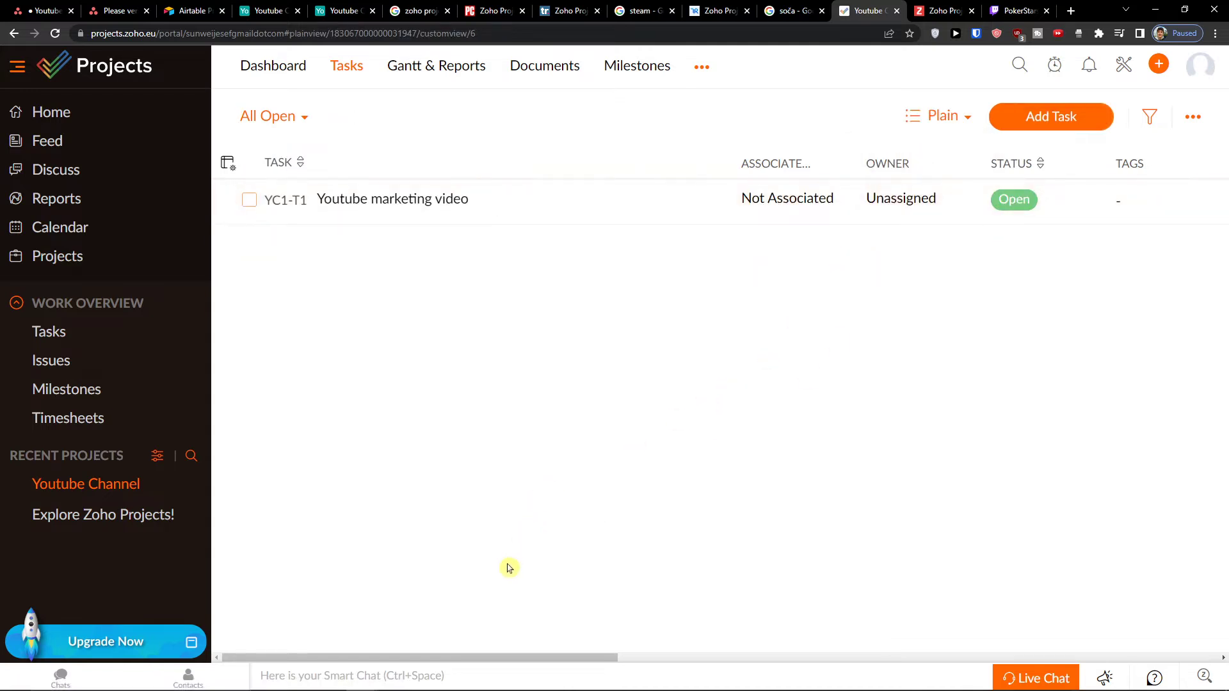
drag(516, 658, 530, 582)
Look over the project's Dashboard and Gantt chart views.
click(270, 68)
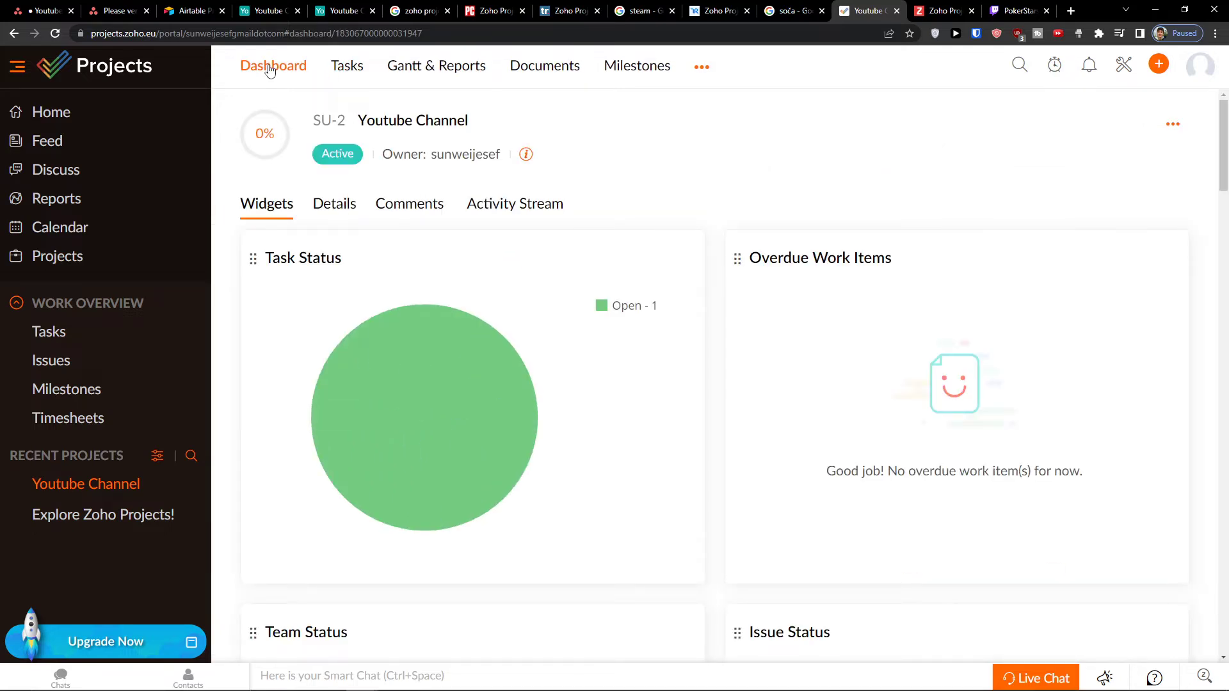
click(442, 69)
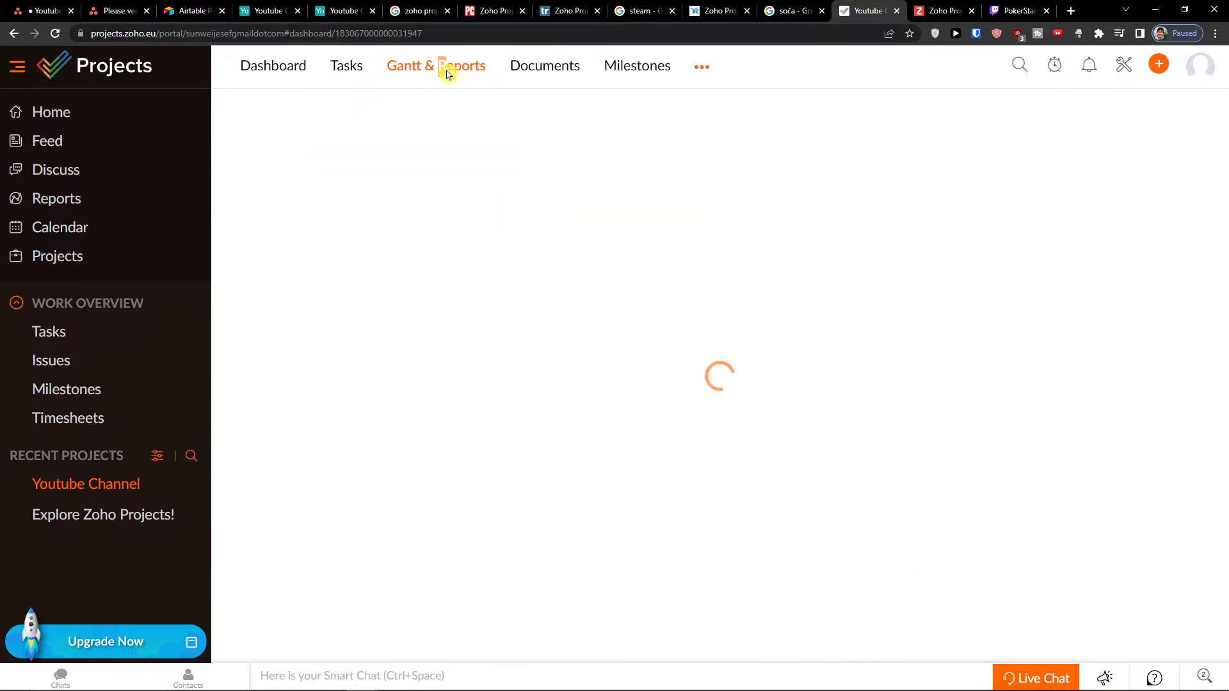
click(403, 117)
click(625, 117)
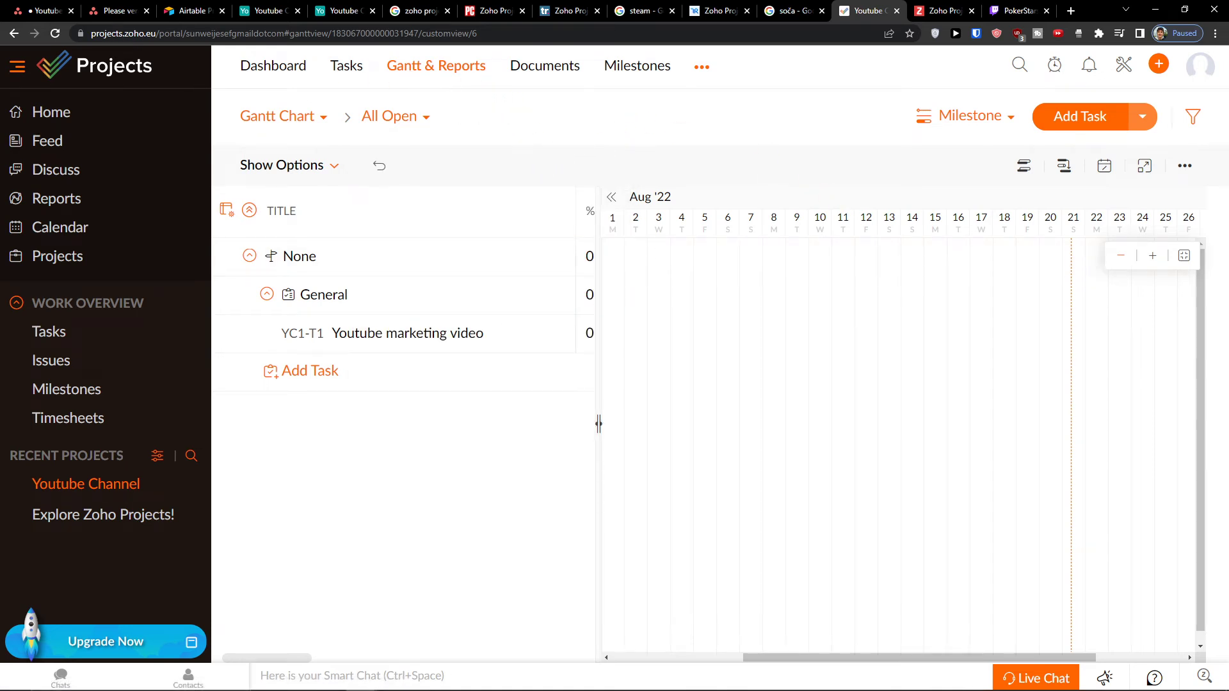
Visit Documents and Milestones, then open Issues from the ••• menu.
click(509, 68)
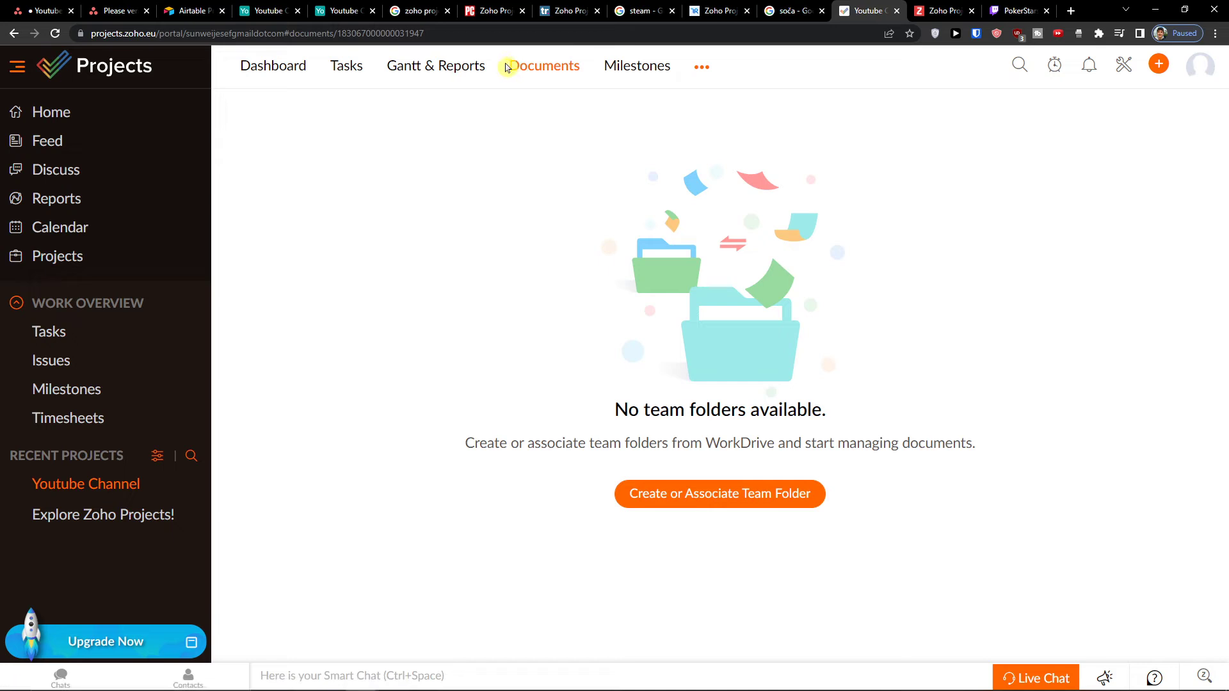
click(615, 75)
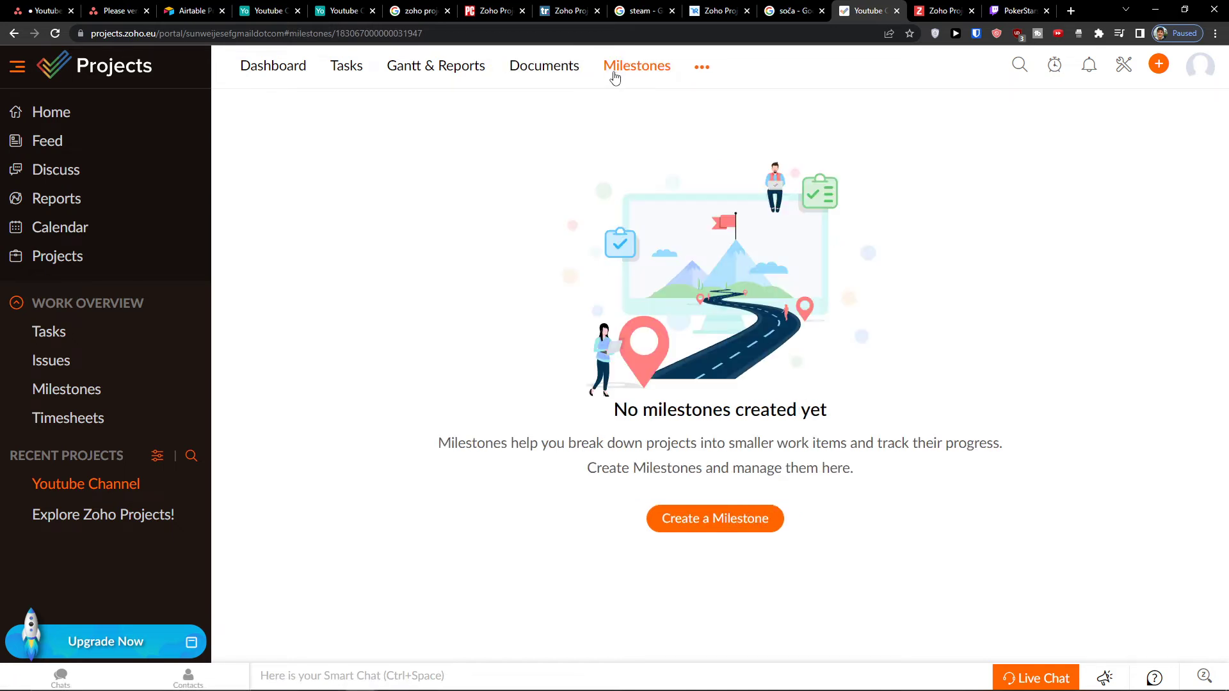
click(694, 72)
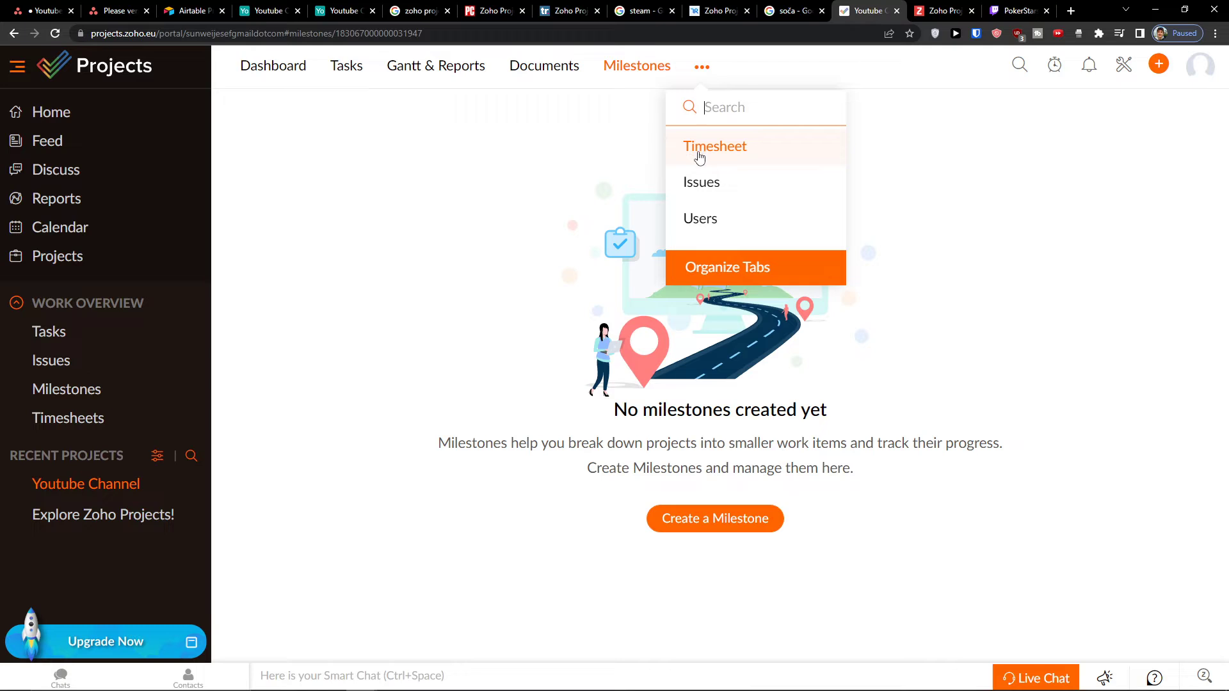
click(699, 182)
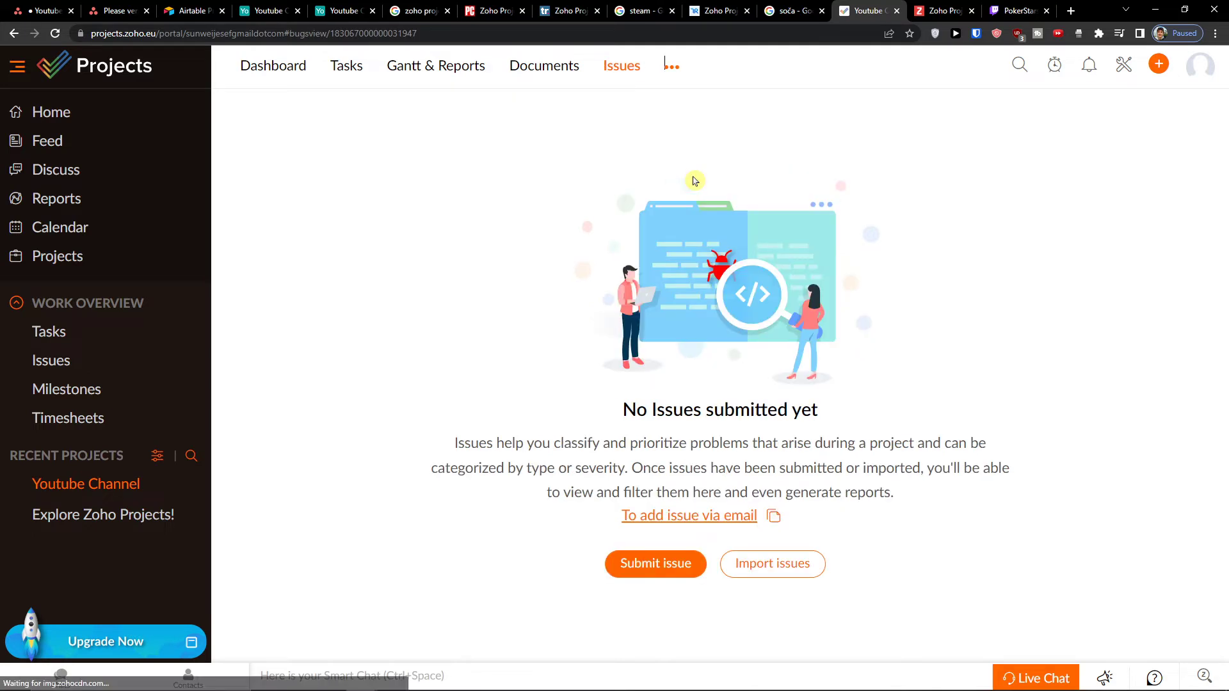
Submit a new issue titled 'Youtube bug', leaving other fields at their defaults.
click(648, 576)
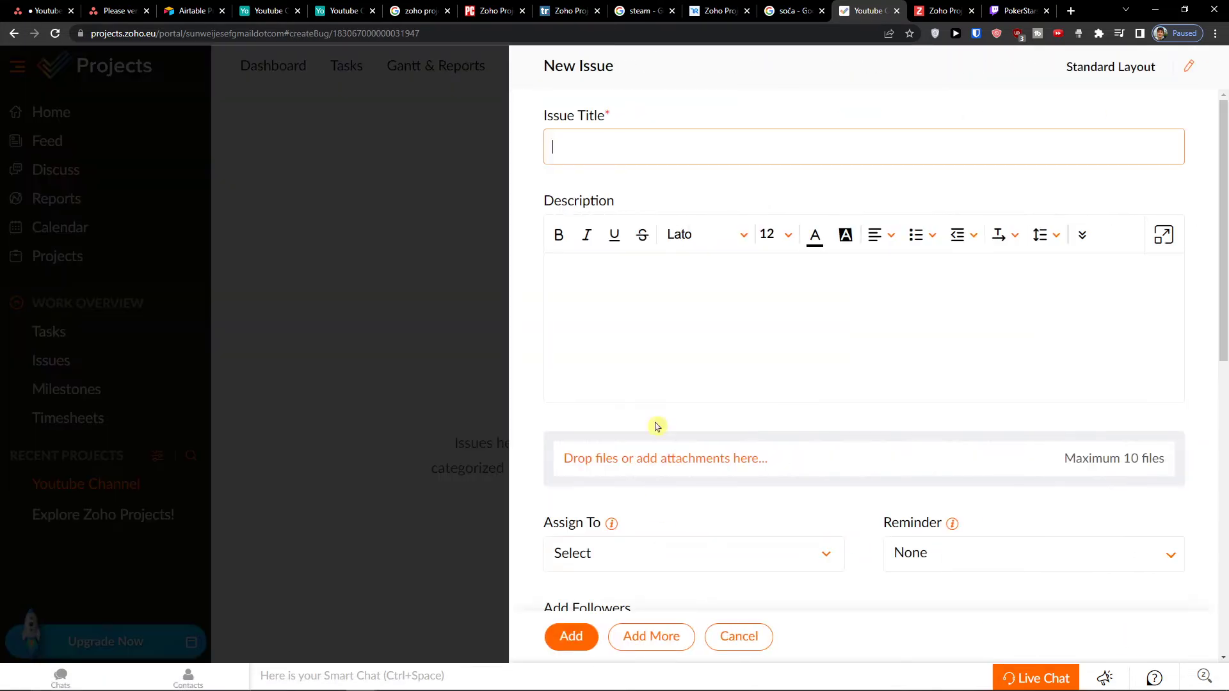
text(Youtube bug)
click(592, 375)
scroll(710, 435, down, 4)
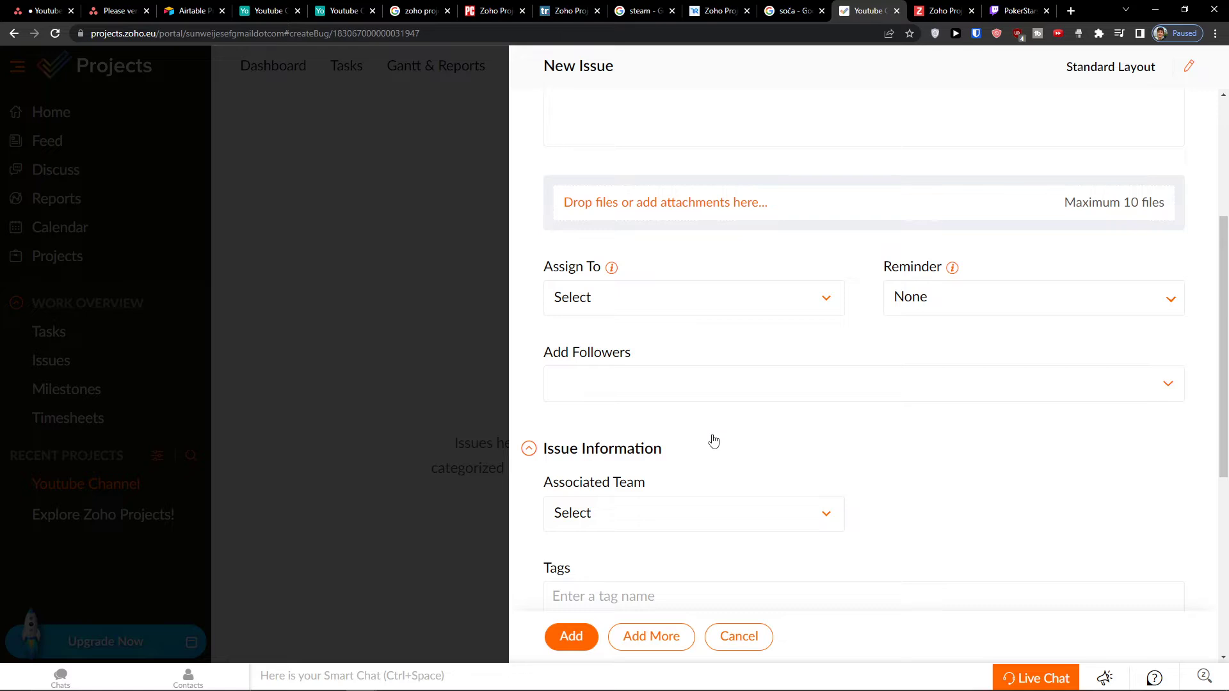
scroll(708, 431, down, 1)
click(657, 425)
click(656, 423)
scroll(676, 377, down, 4)
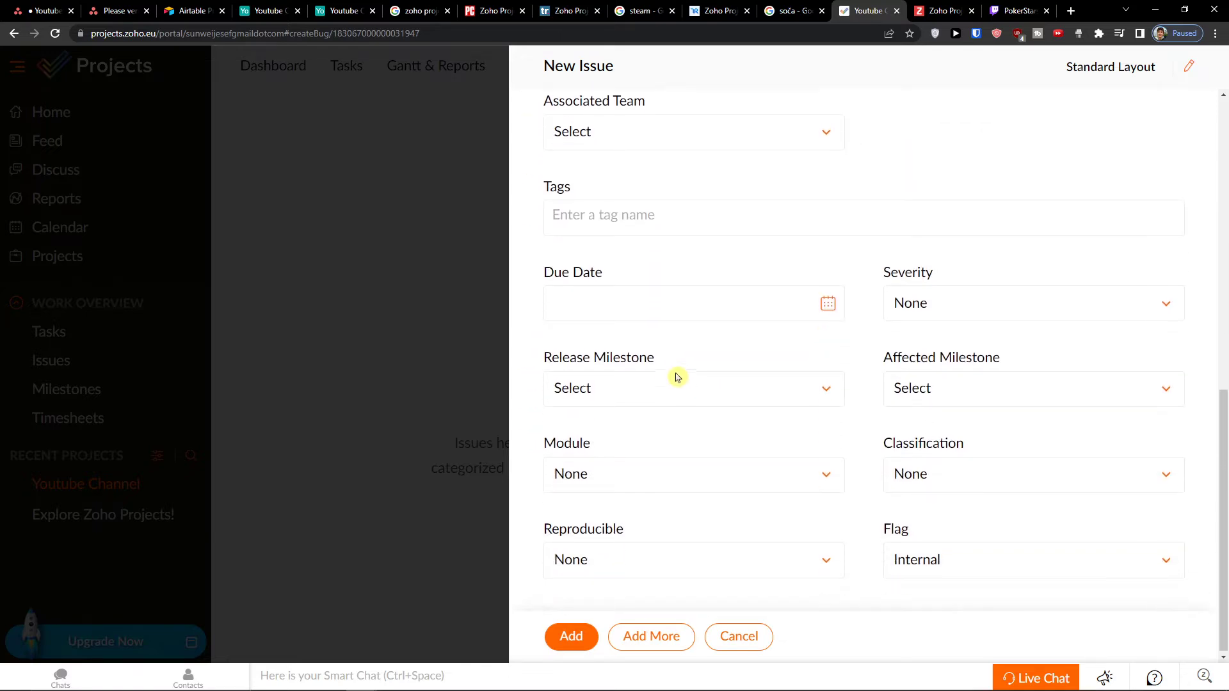
click(562, 637)
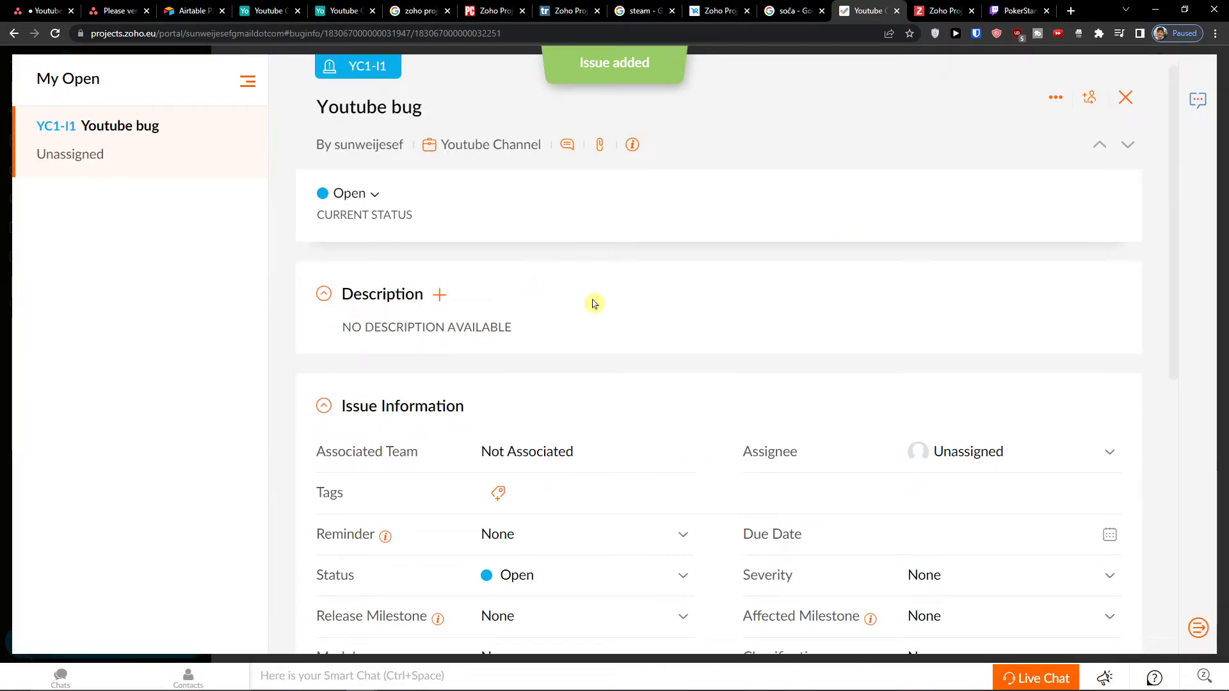
Check the Youtube bug issue's status and release milestone options unchanged, then close its details.
scroll(422, 211, down, 3)
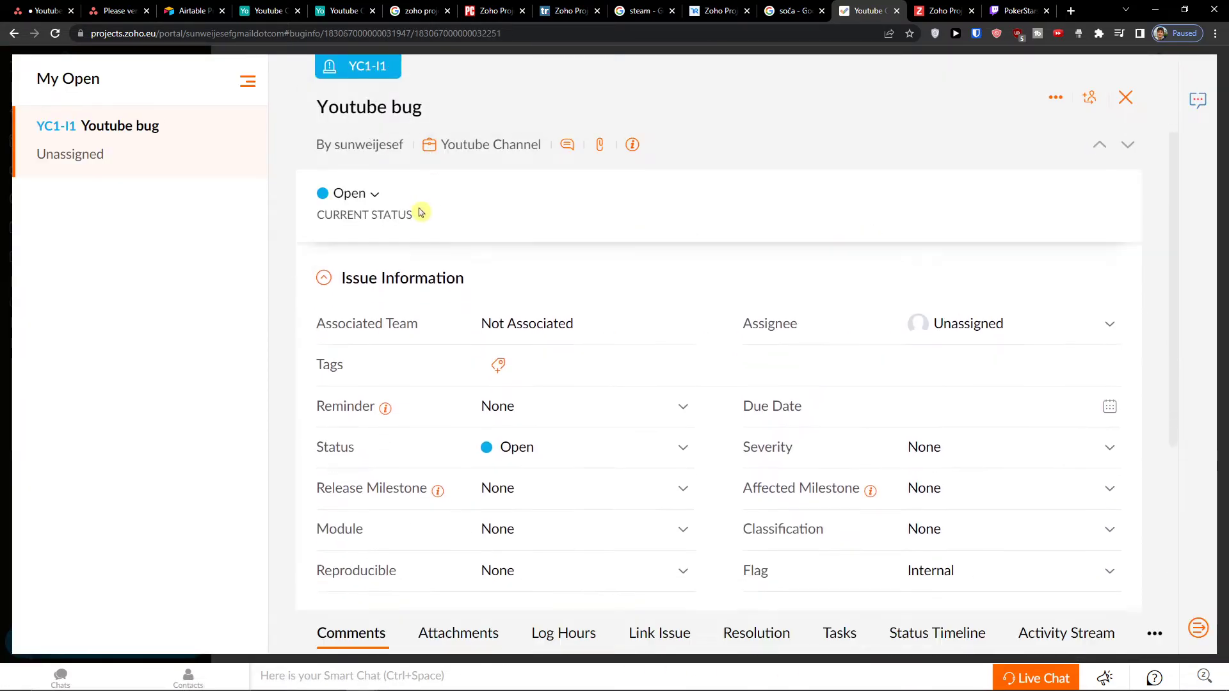
scroll(496, 368, down, 2)
click(521, 318)
click(529, 319)
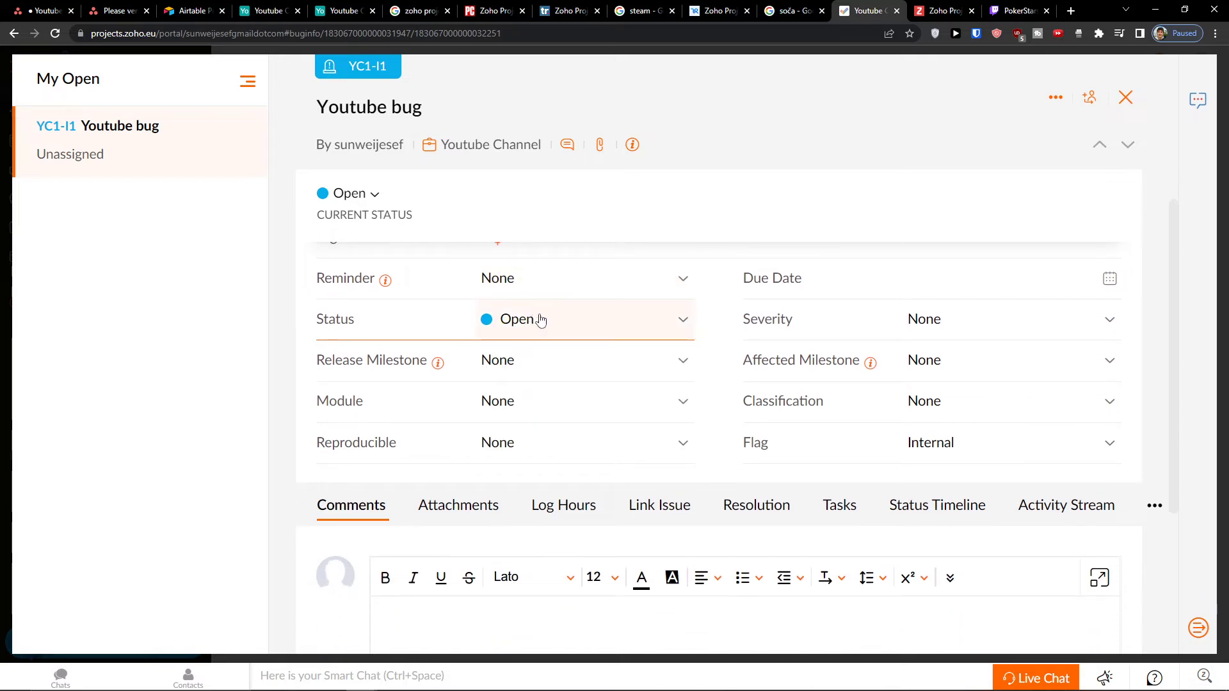
click(552, 375)
click(553, 376)
scroll(866, 377, down, 4)
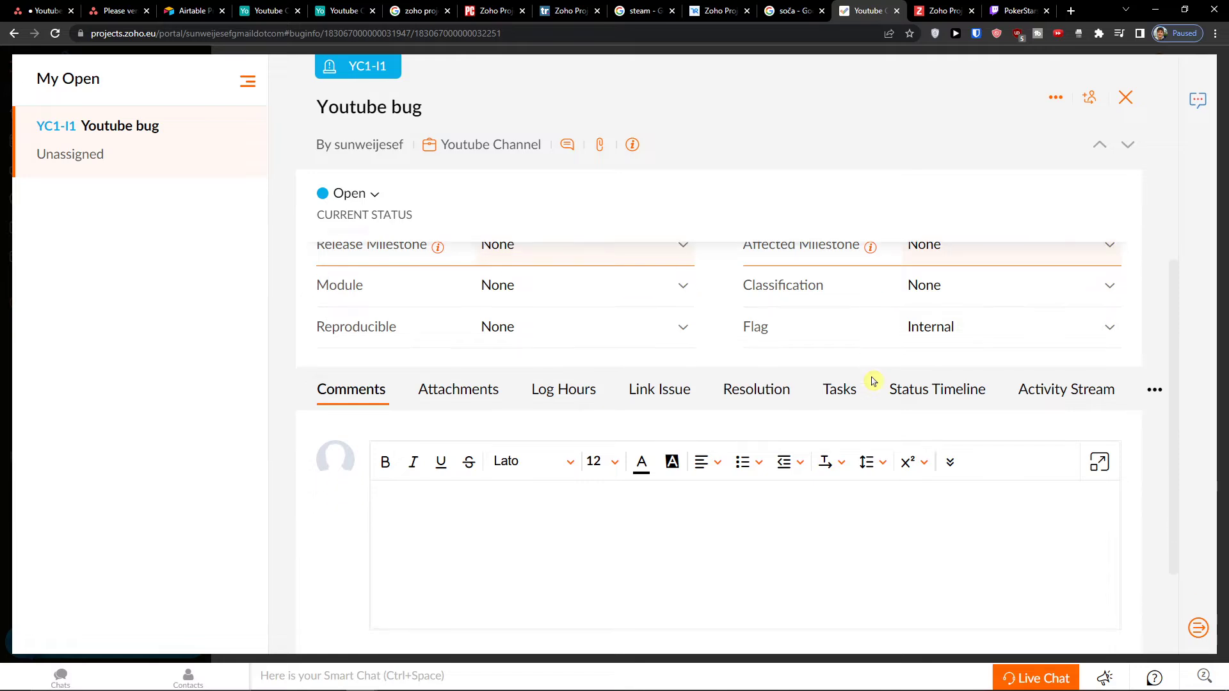
scroll(865, 377, up, 5)
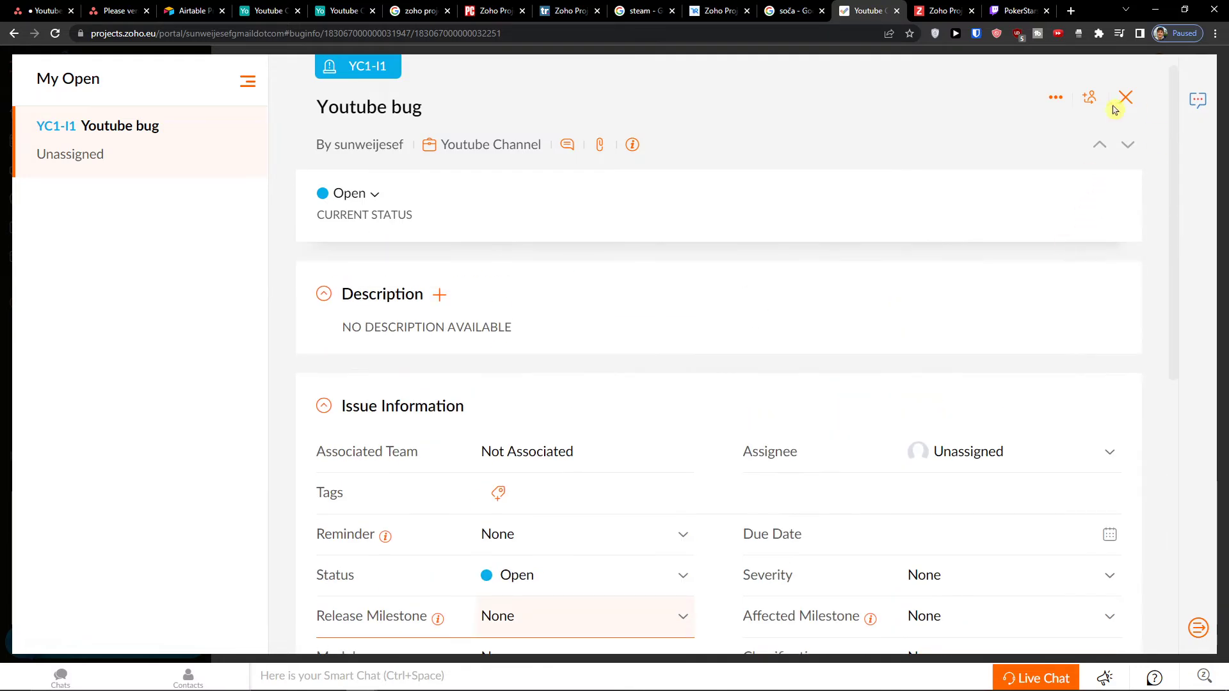
click(1126, 99)
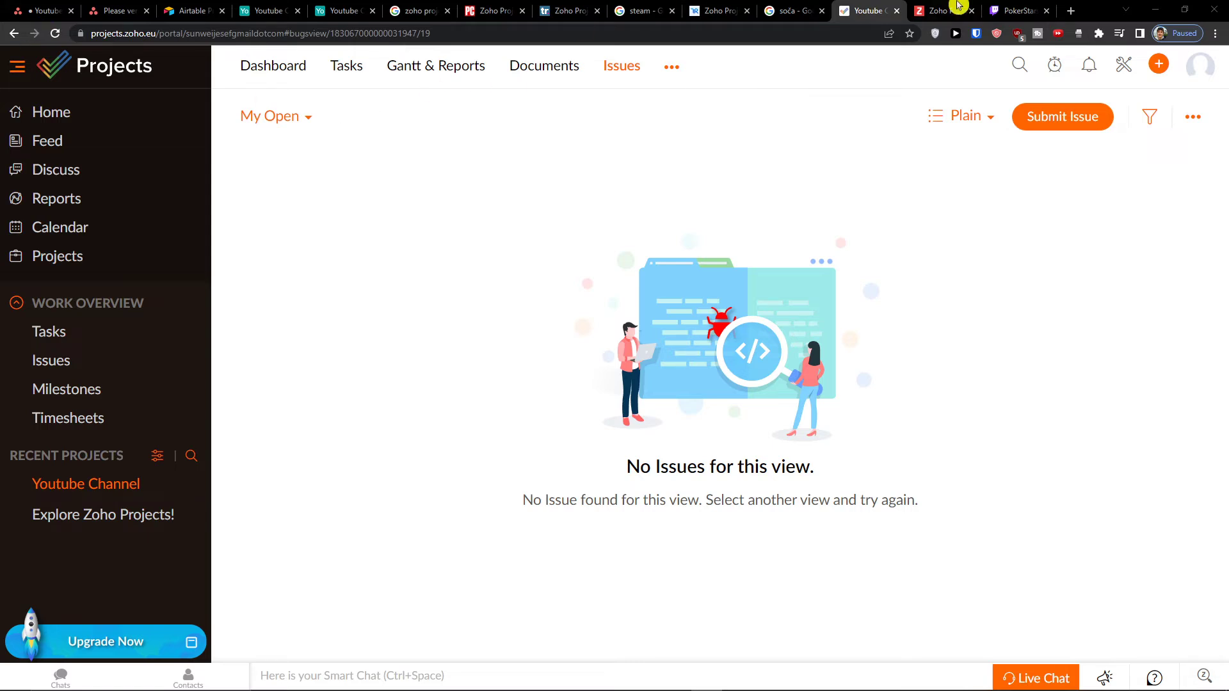
Search Google for 'zoho one' in a new browser tab.
drag(1088, 9, 1079, 14)
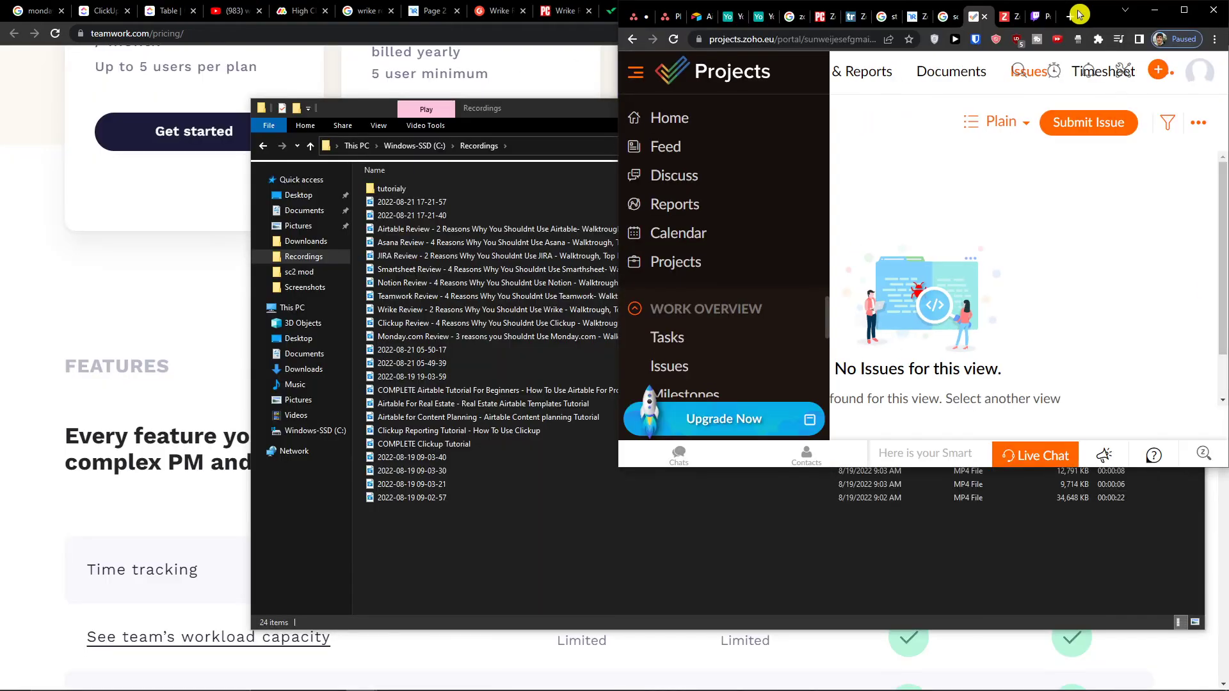
click(1184, 10)
click(1069, 10)
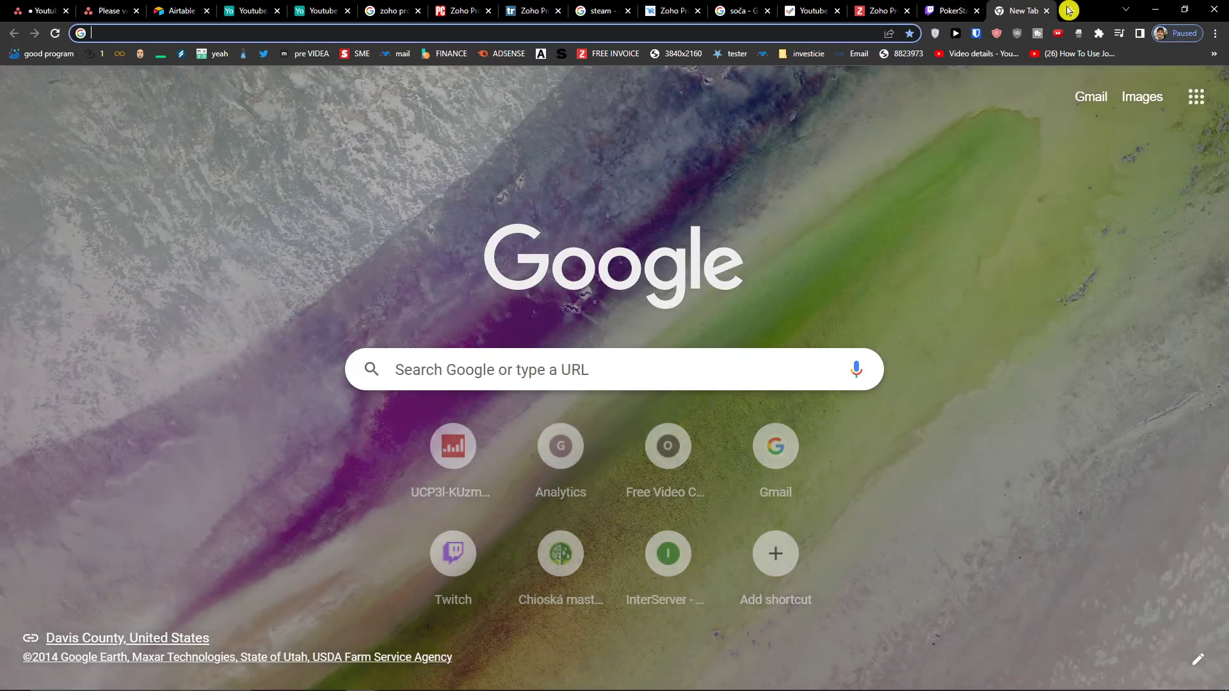
text(zoho one)
key(Return)
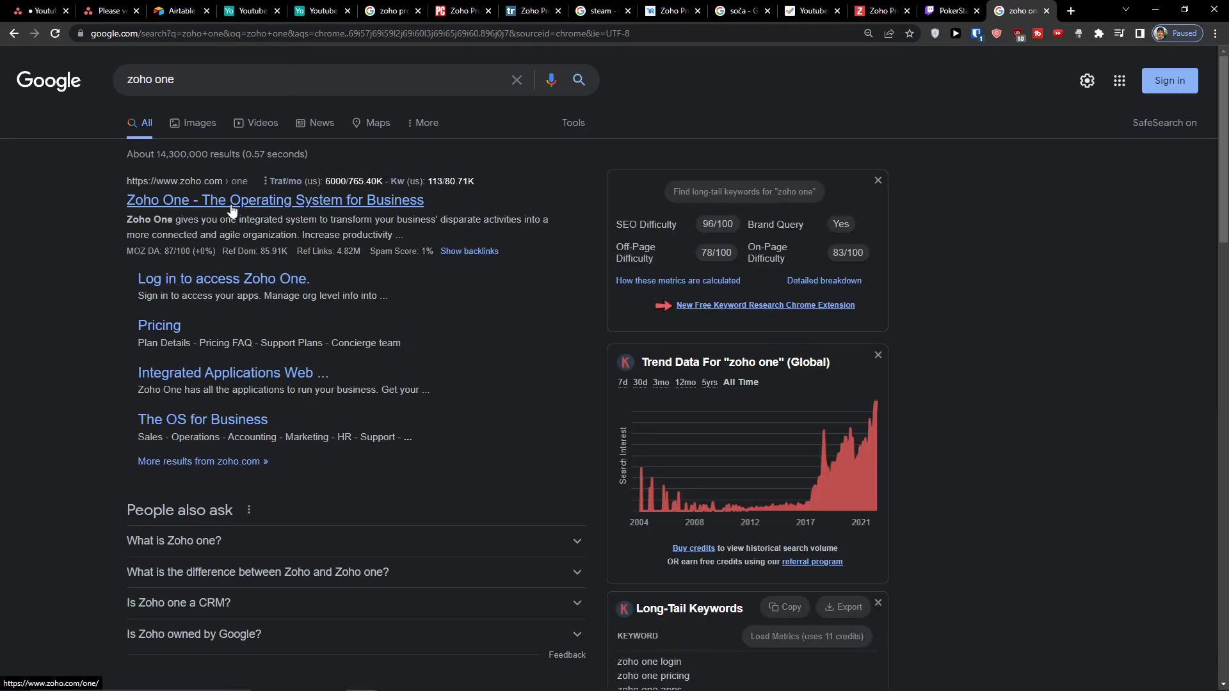
Open zoho.com's Zoho One page from the results and scroll through its overview.
click(233, 202)
scroll(493, 411, down, 13)
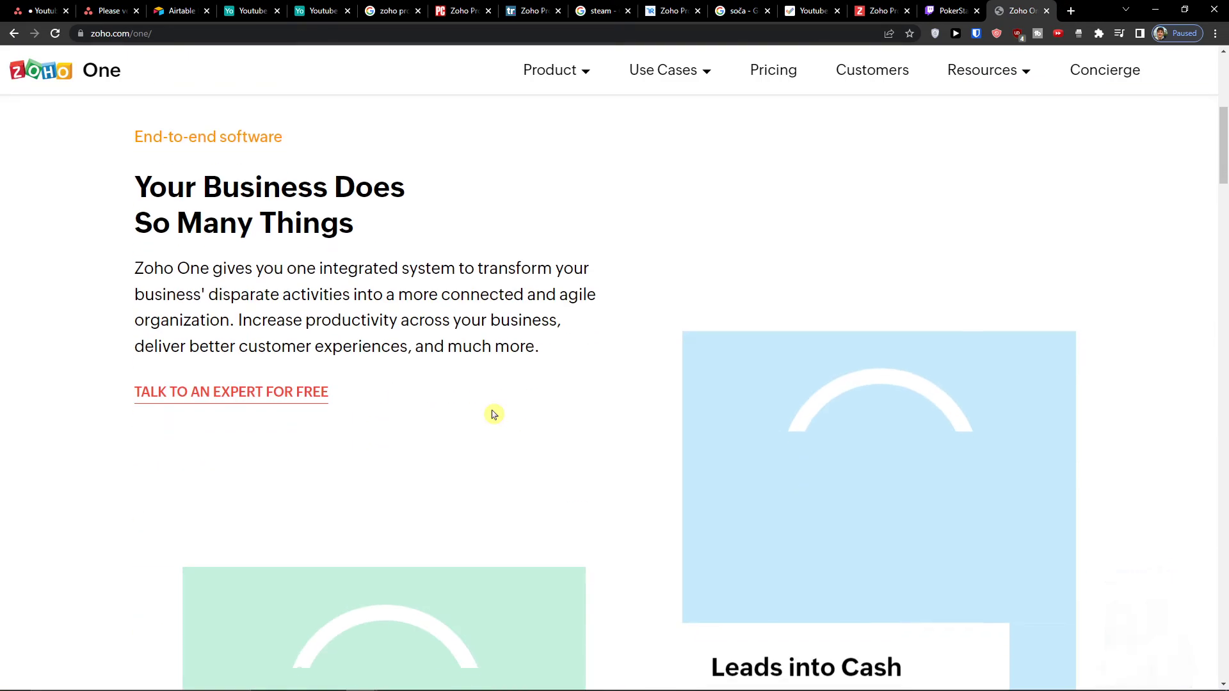
scroll(496, 414, up, 11)
scroll(493, 414, up, 2)
scroll(455, 417, down, 18)
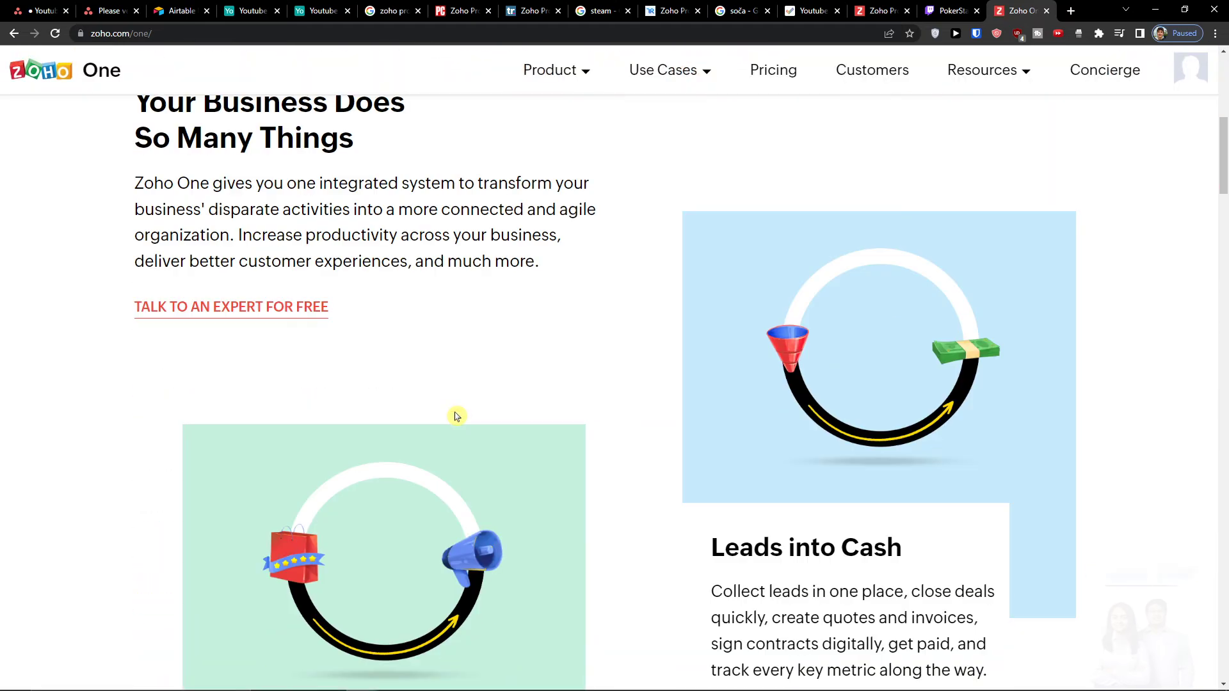
scroll(398, 412, down, 20)
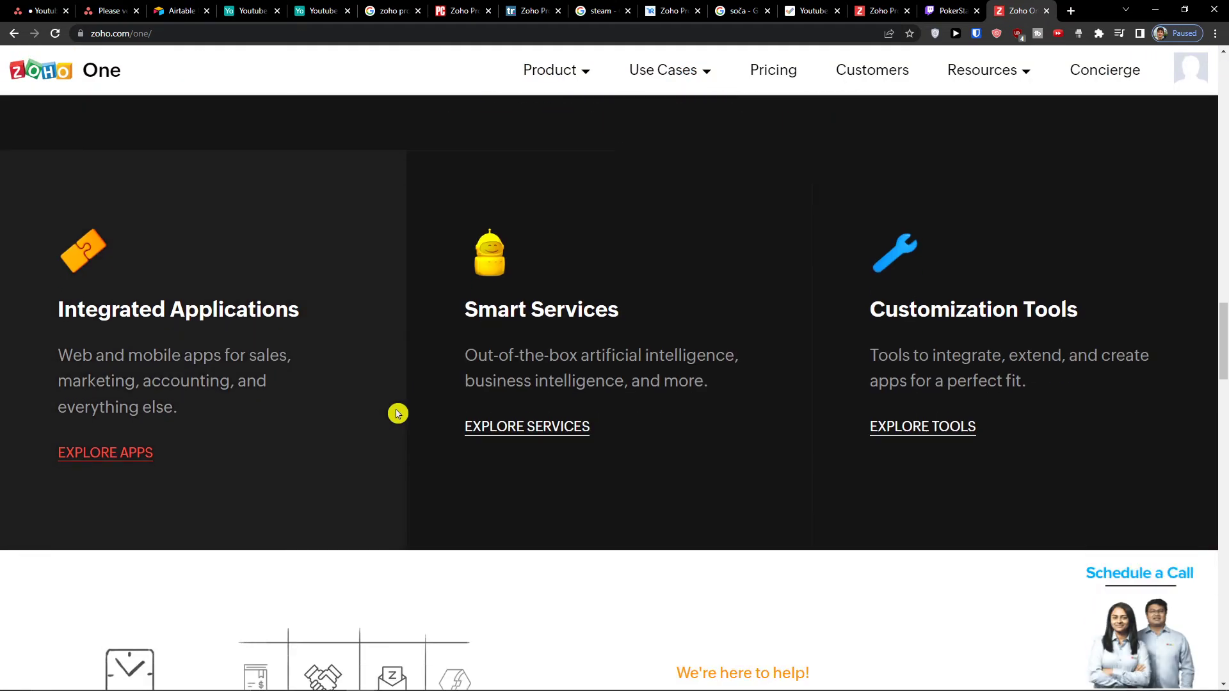
scroll(387, 412, down, 3)
scroll(379, 407, up, 4)
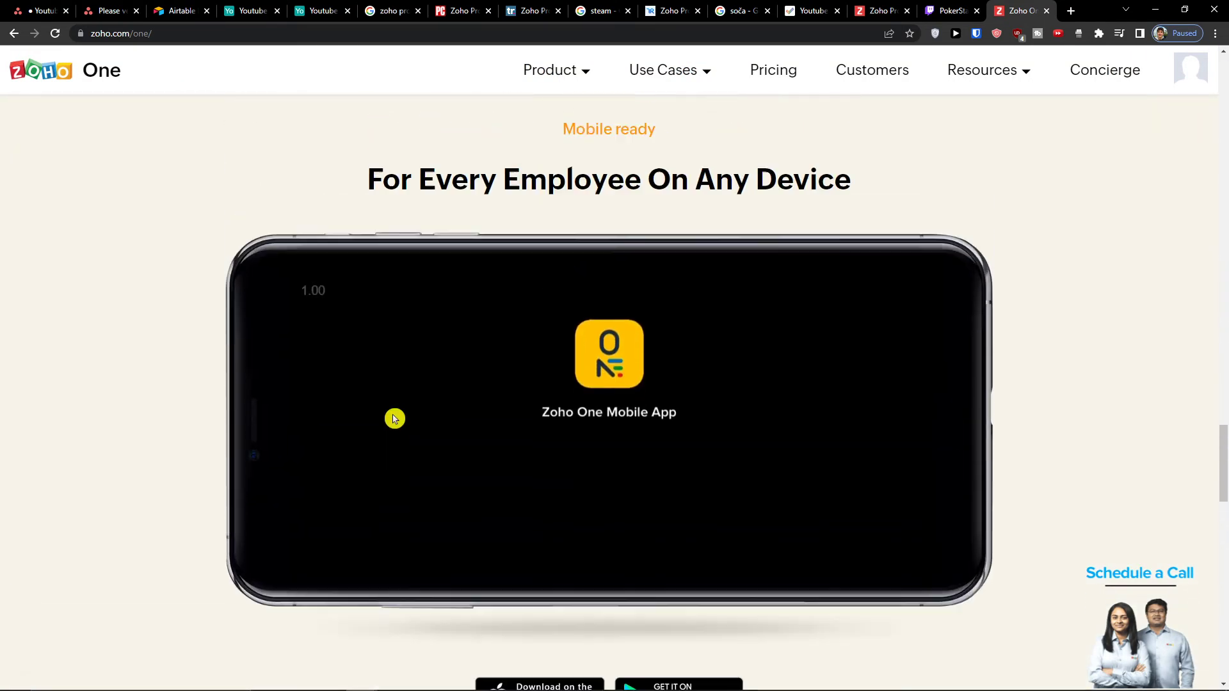
scroll(396, 417, down, 13)
scroll(393, 419, down, 10)
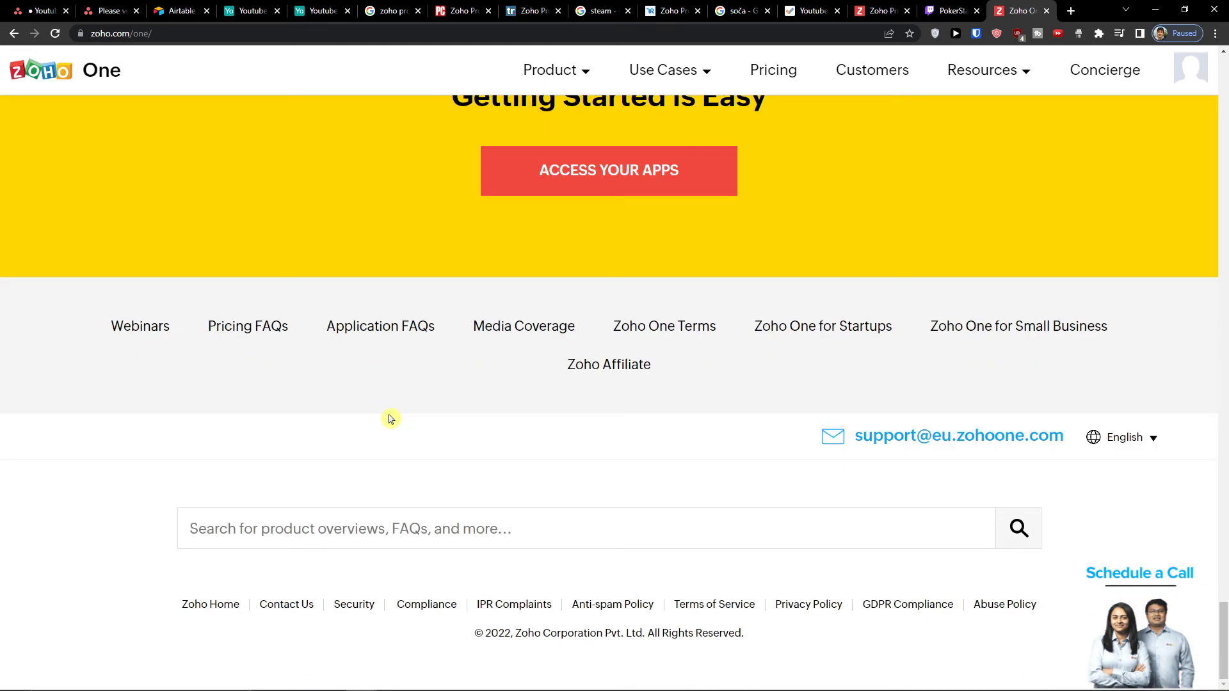
scroll(392, 420, up, 7)
scroll(502, 520, down, 1)
Try Access Your Apps, then go back to the Zoho One overview.
click(502, 520)
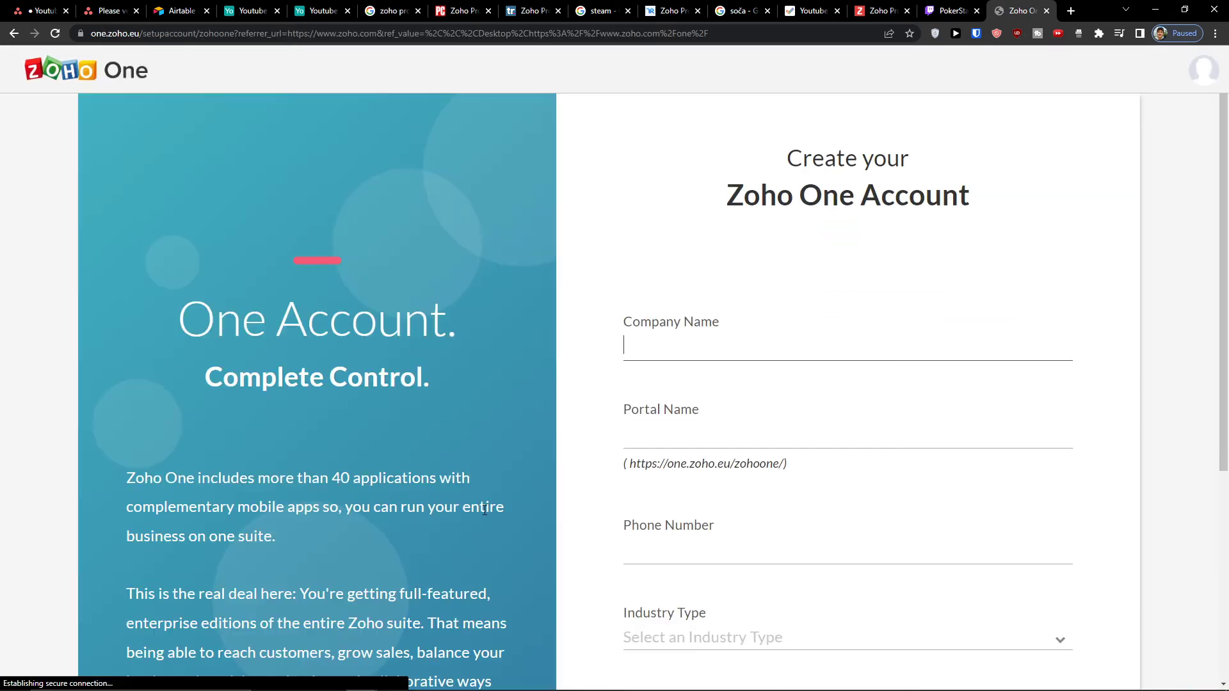
click(13, 34)
scroll(345, 368, up, 15)
scroll(430, 375, down, 15)
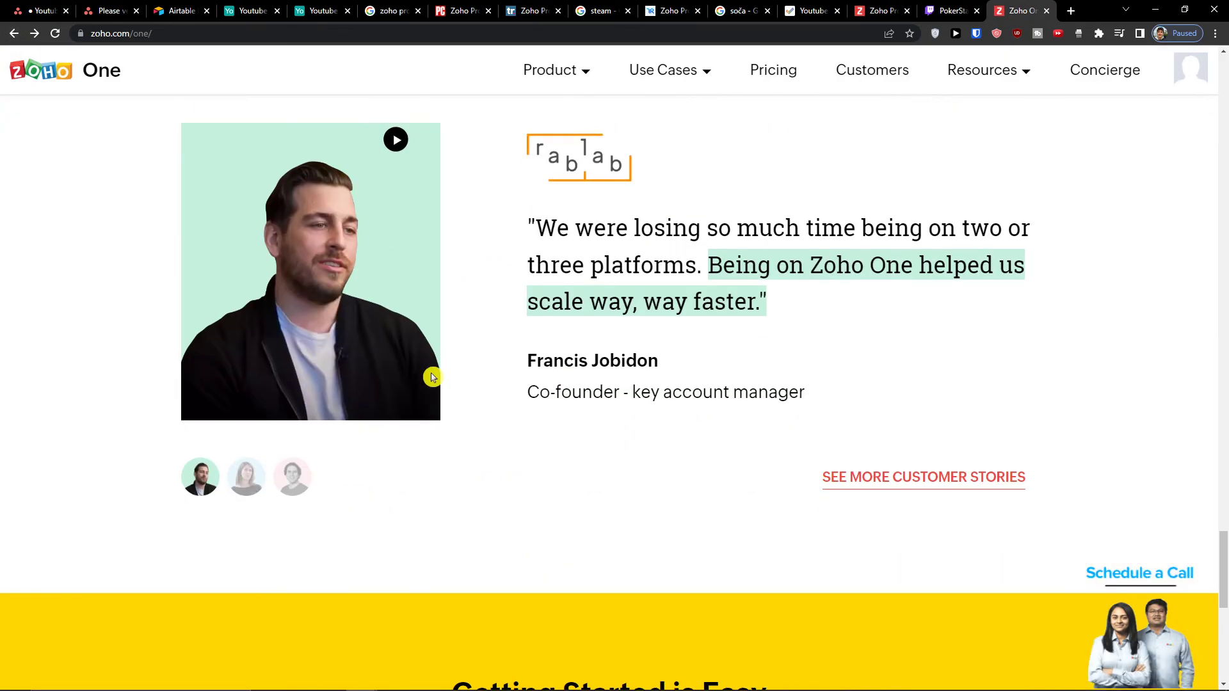
scroll(431, 374, up, 12)
scroll(432, 376, up, 3)
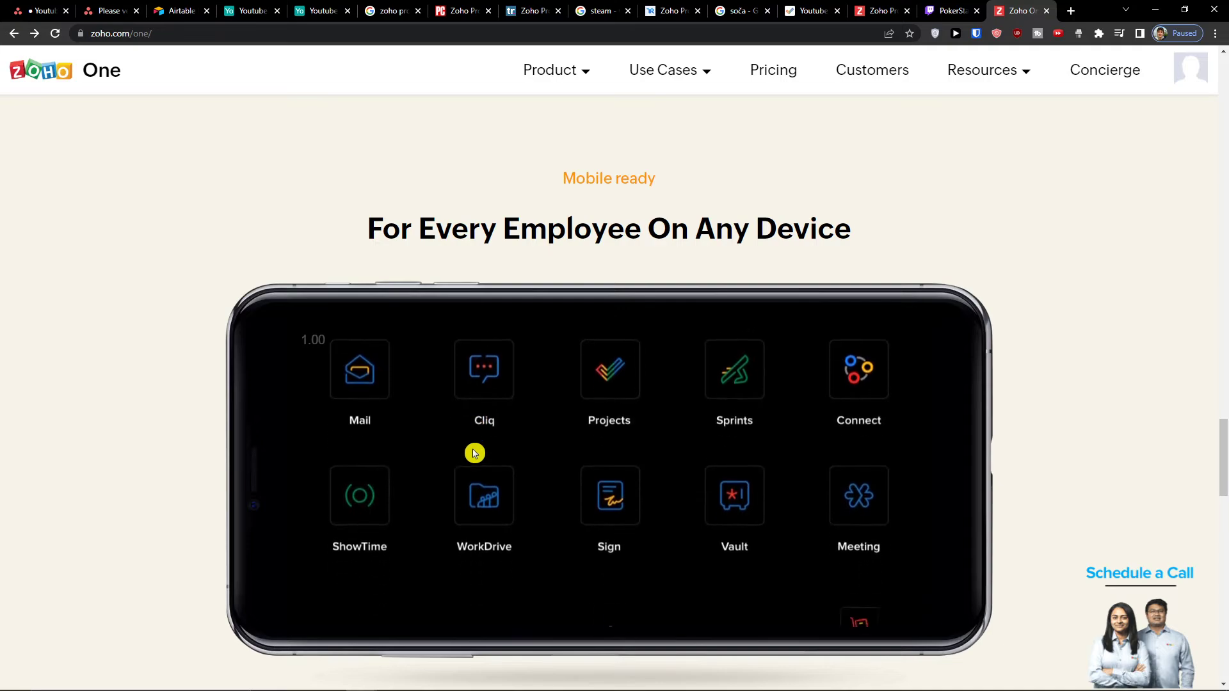
scroll(475, 450, up, 15)
scroll(518, 442, up, 5)
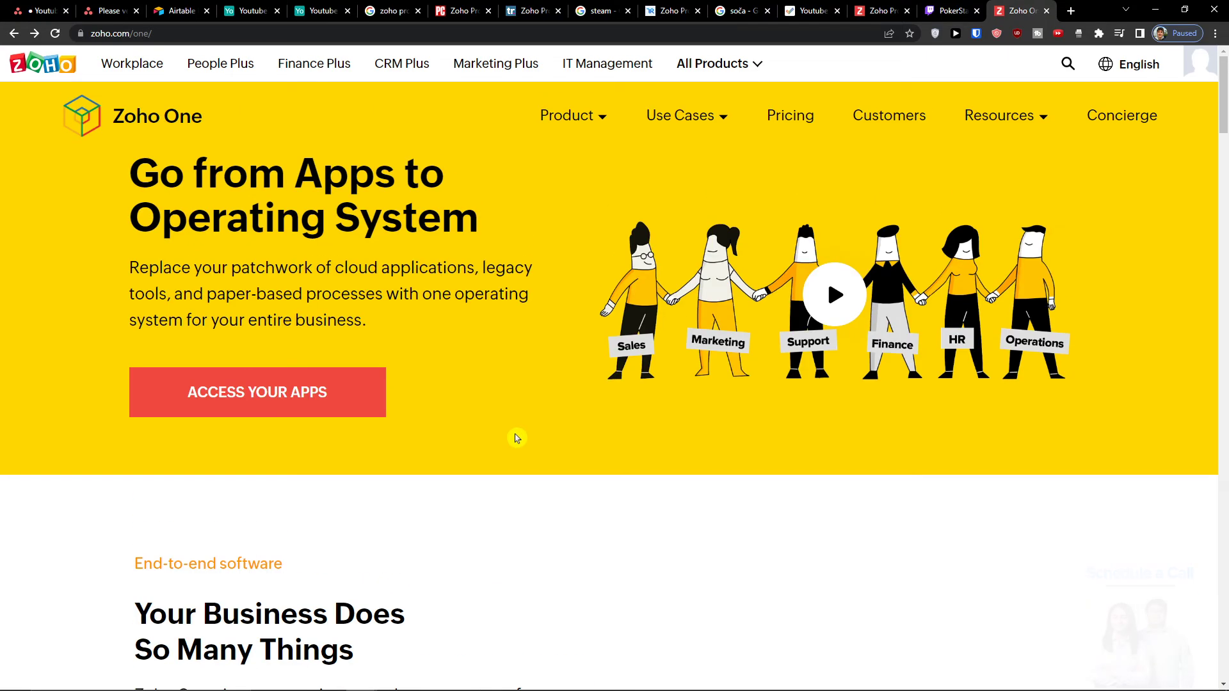
View the Zoho One pricing page, then switch back to the Zoho Projects Issues tab.
click(779, 116)
scroll(269, 384, down, 3)
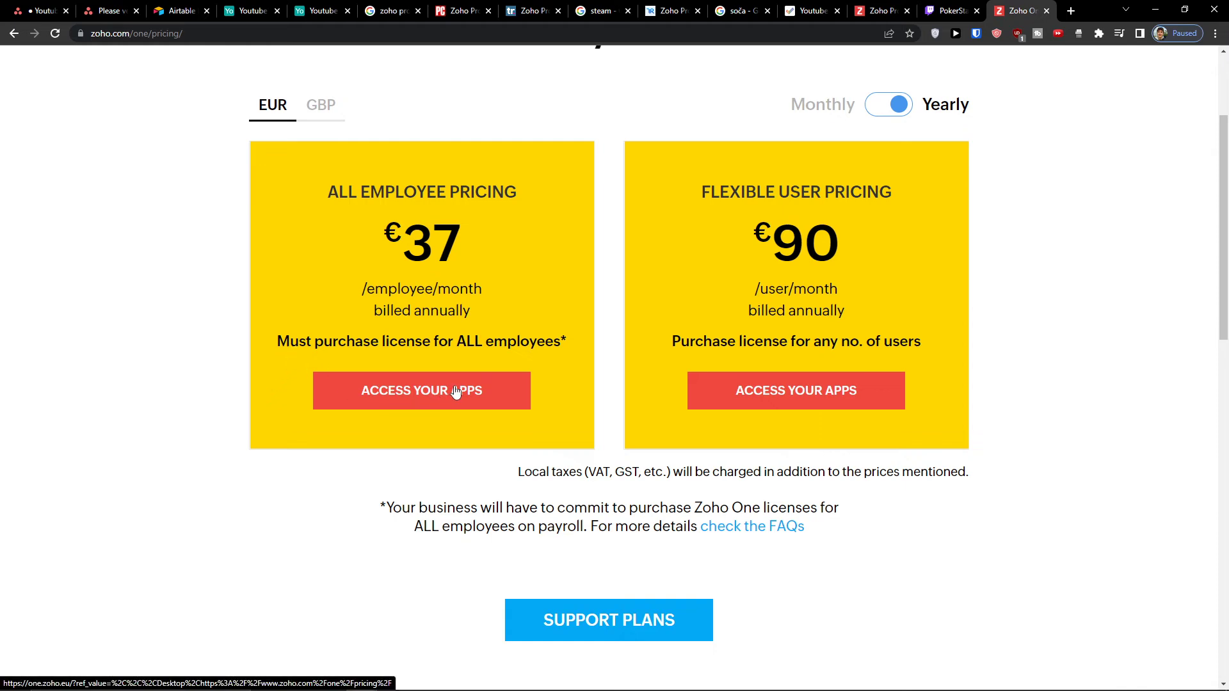
scroll(458, 389, down, 2)
scroll(460, 389, up, 1)
scroll(407, 318, up, 2)
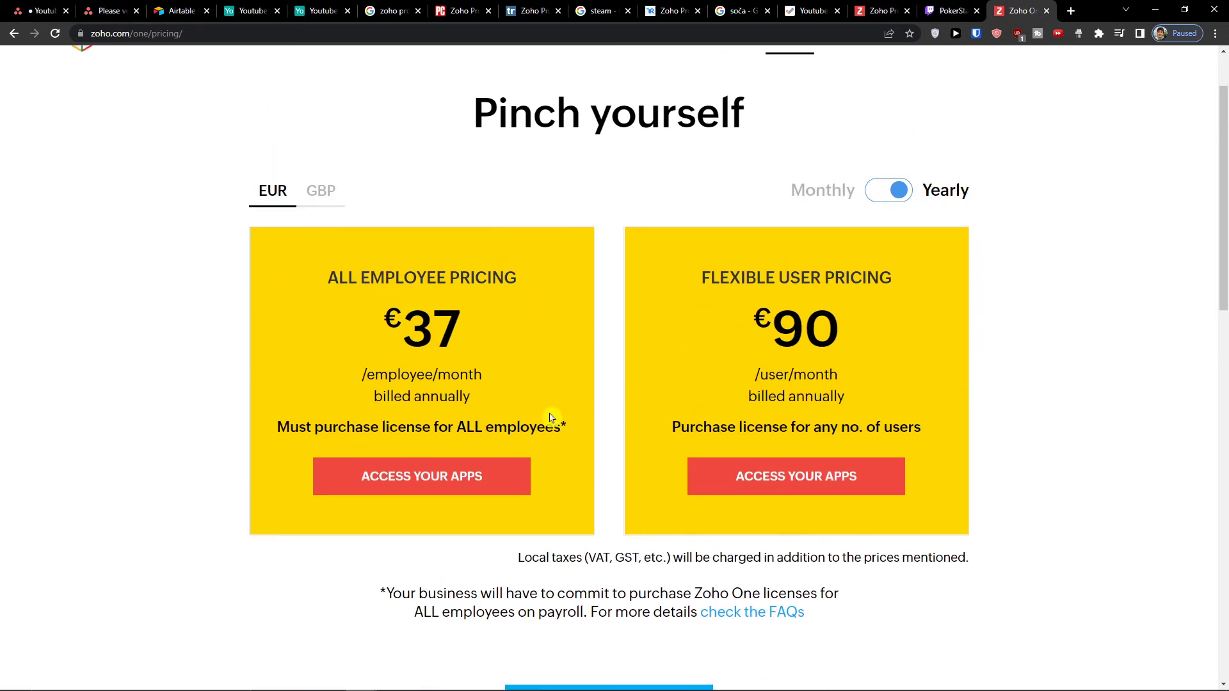
click(879, 7)
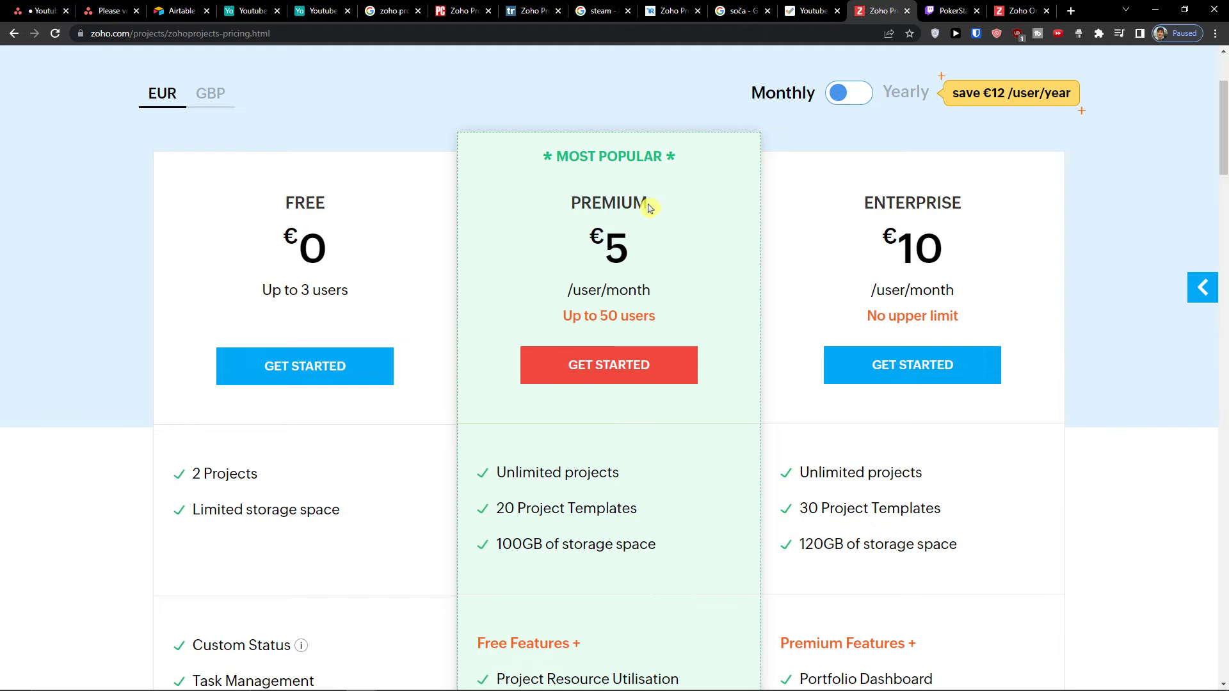
click(803, 9)
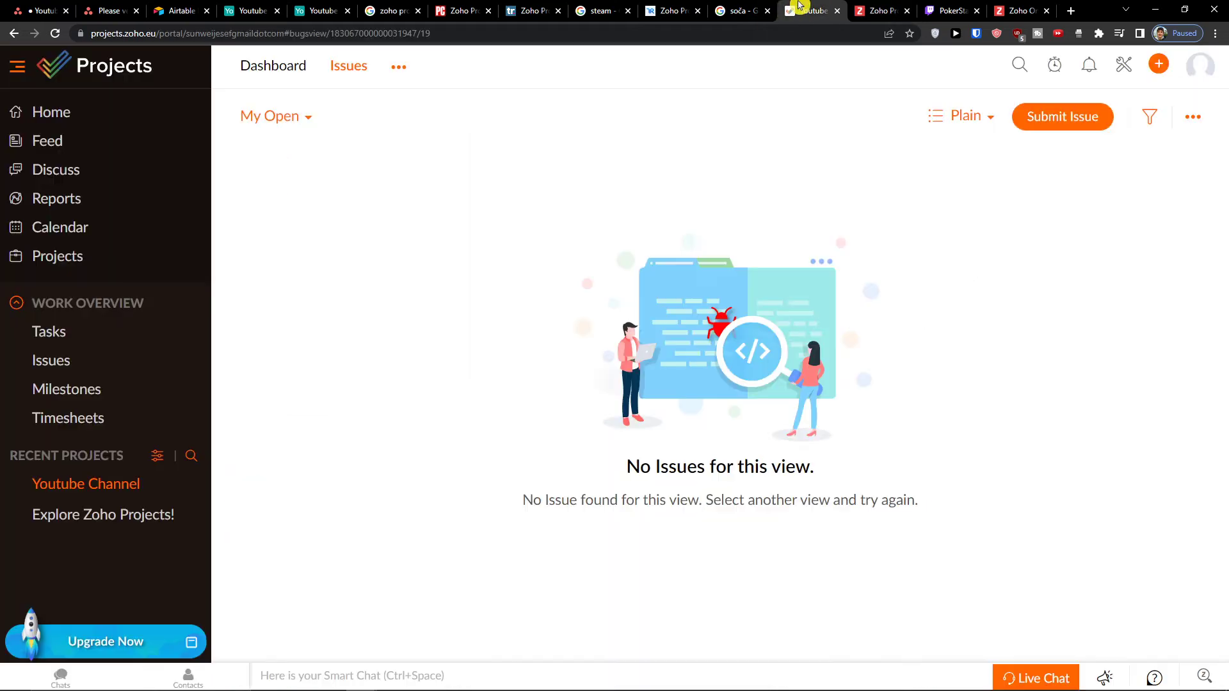
Go to the Zoho Projects Home dashboard from the left sidebar.
click(39, 112)
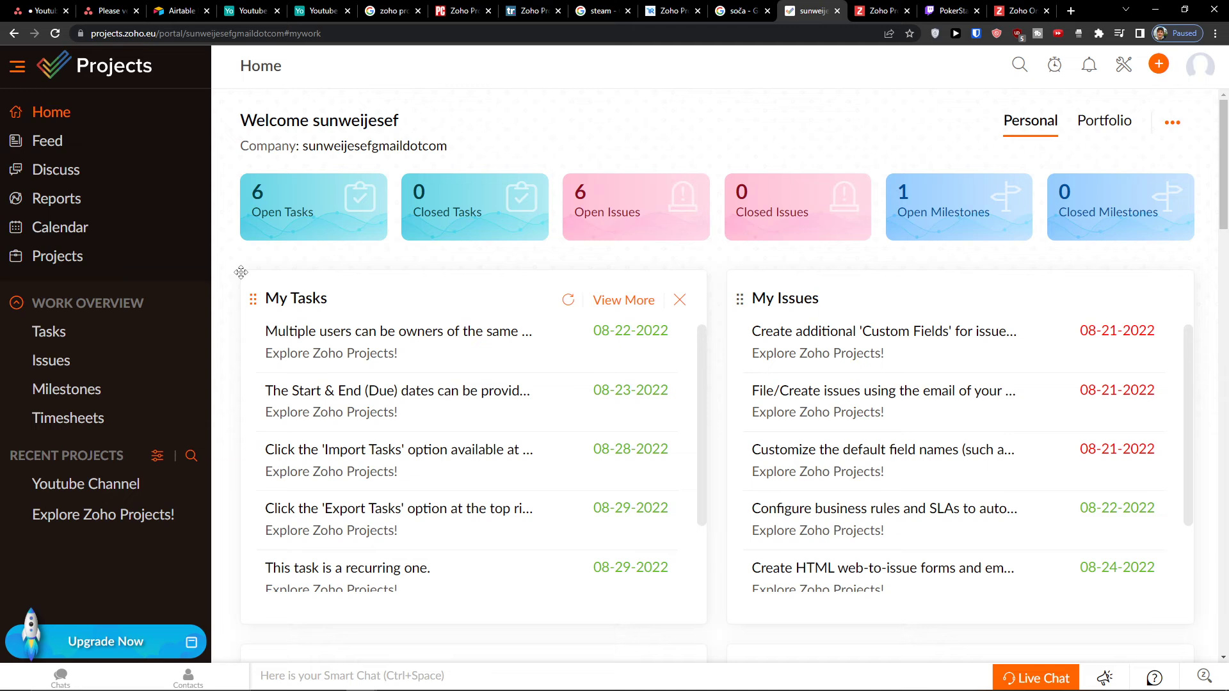
click(1159, 66)
click(551, 146)
click(495, 167)
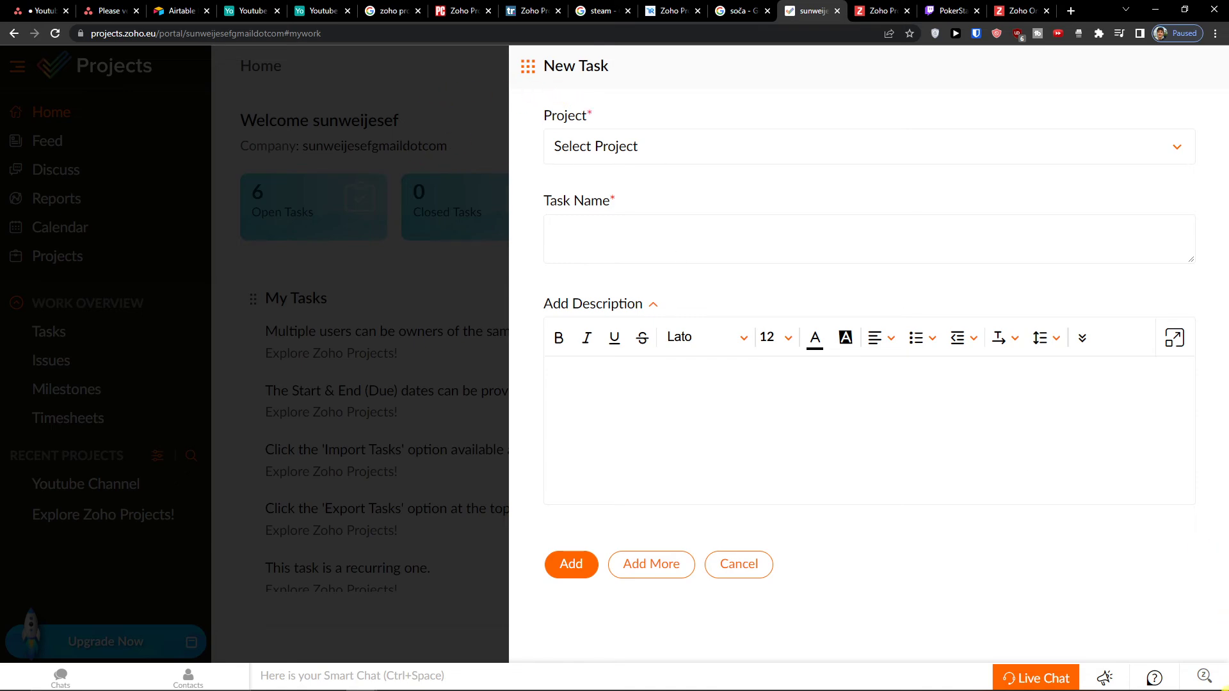
click(739, 564)
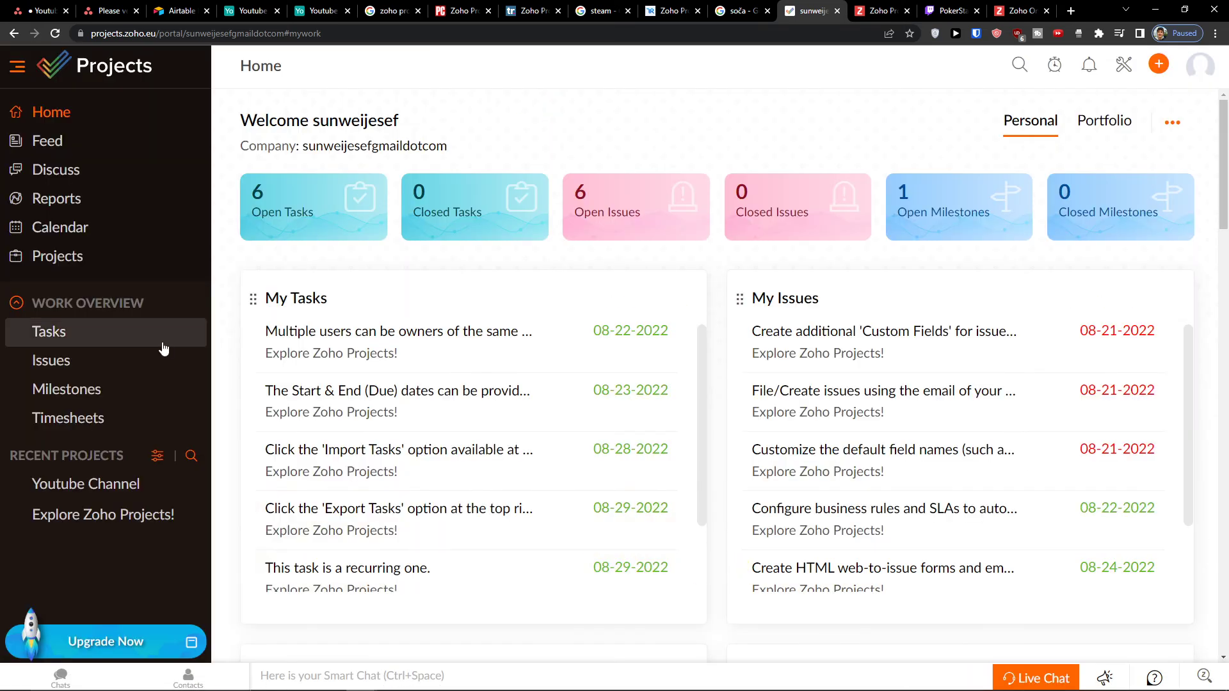